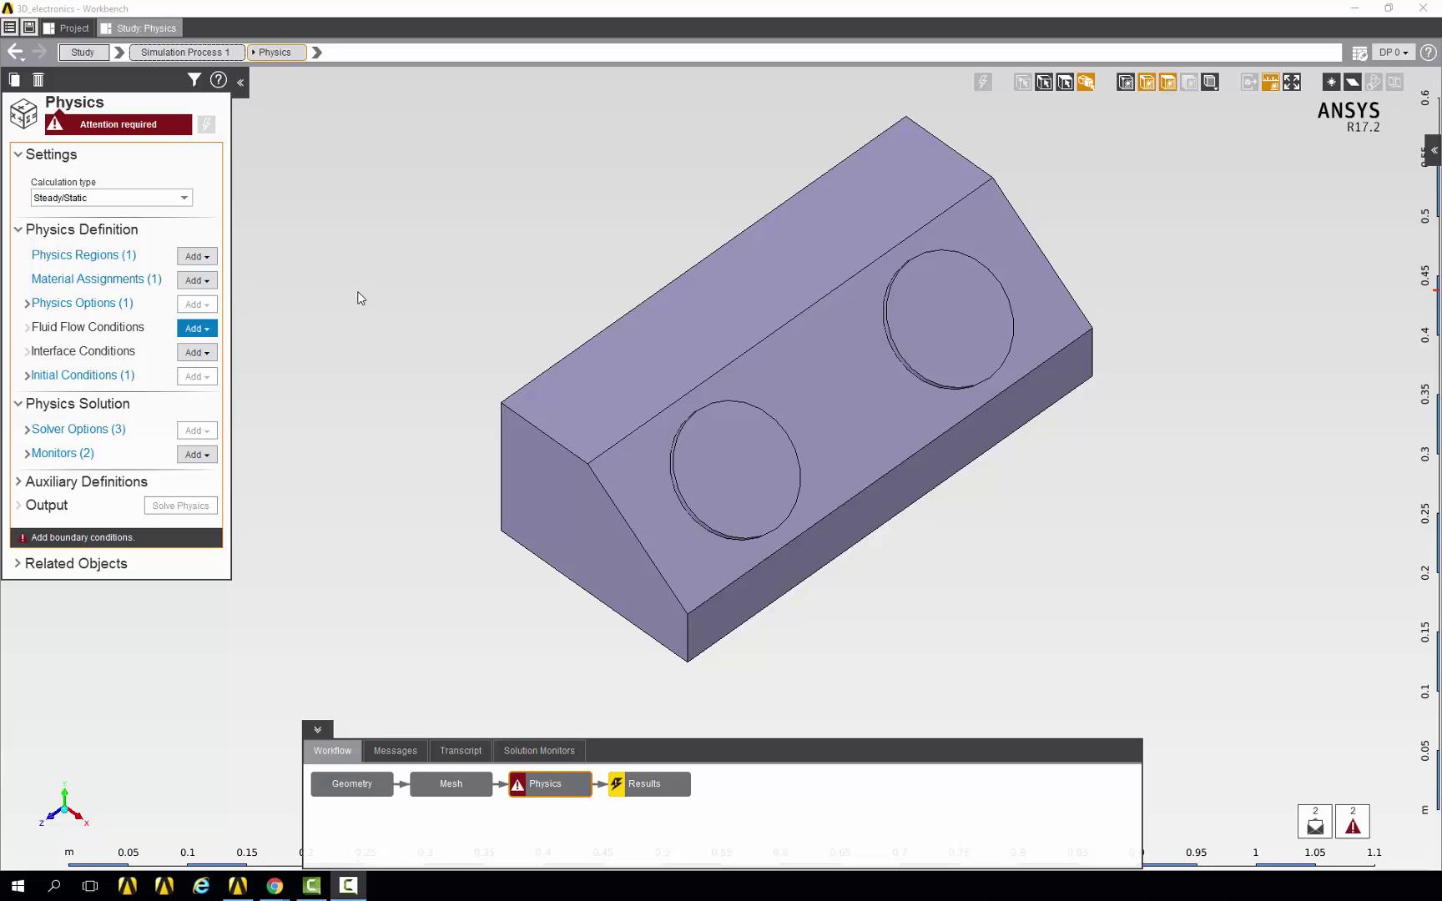
- Limit the Fluid Flow, Thermal region's location to the one enclosure air block instead of 12 volumes
left_click(113, 255)
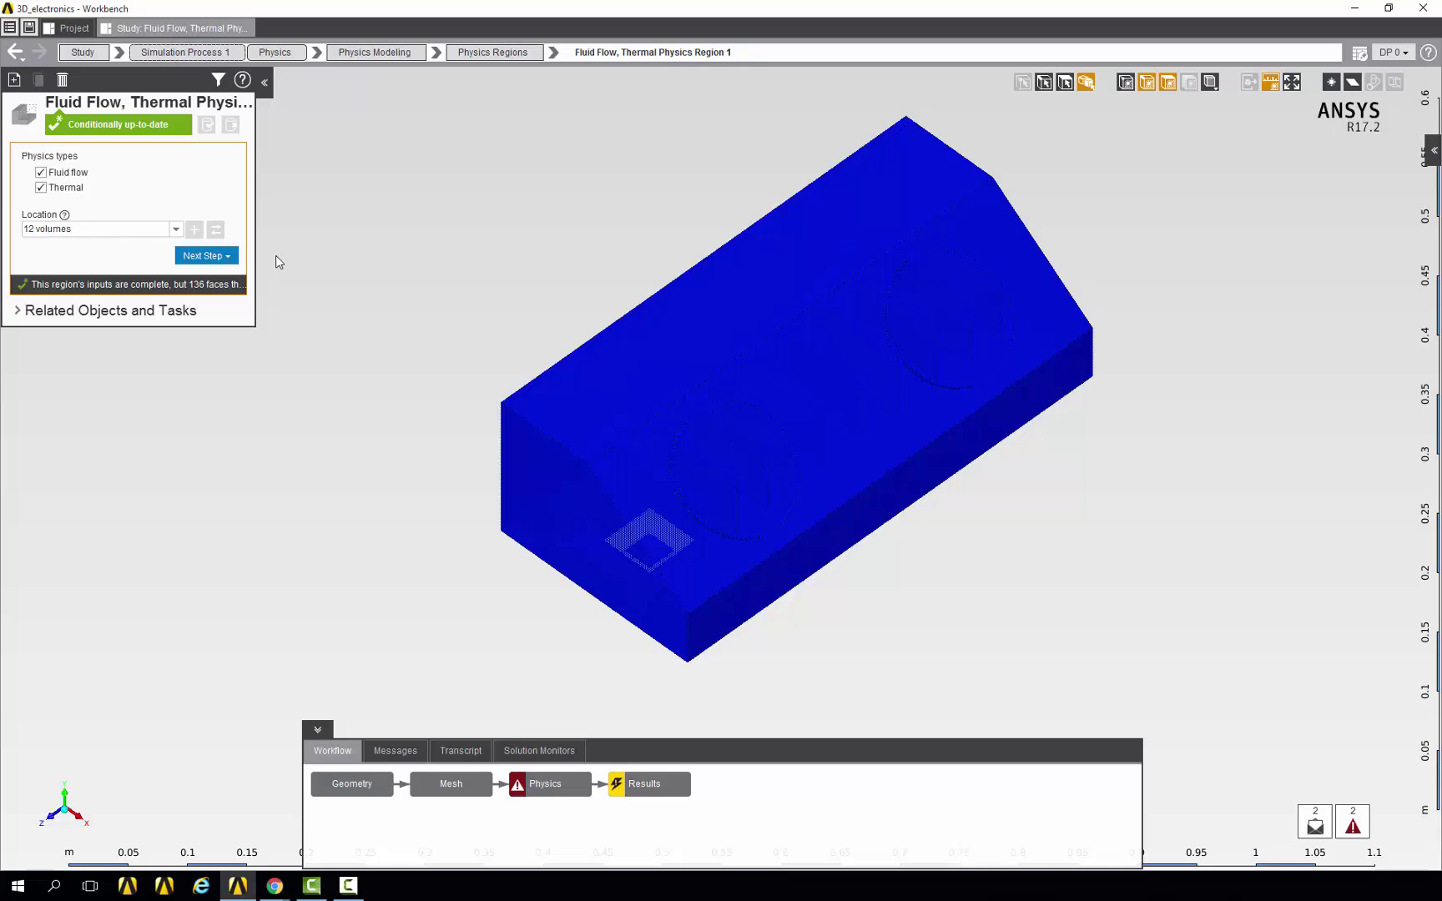
left_click(887, 187)
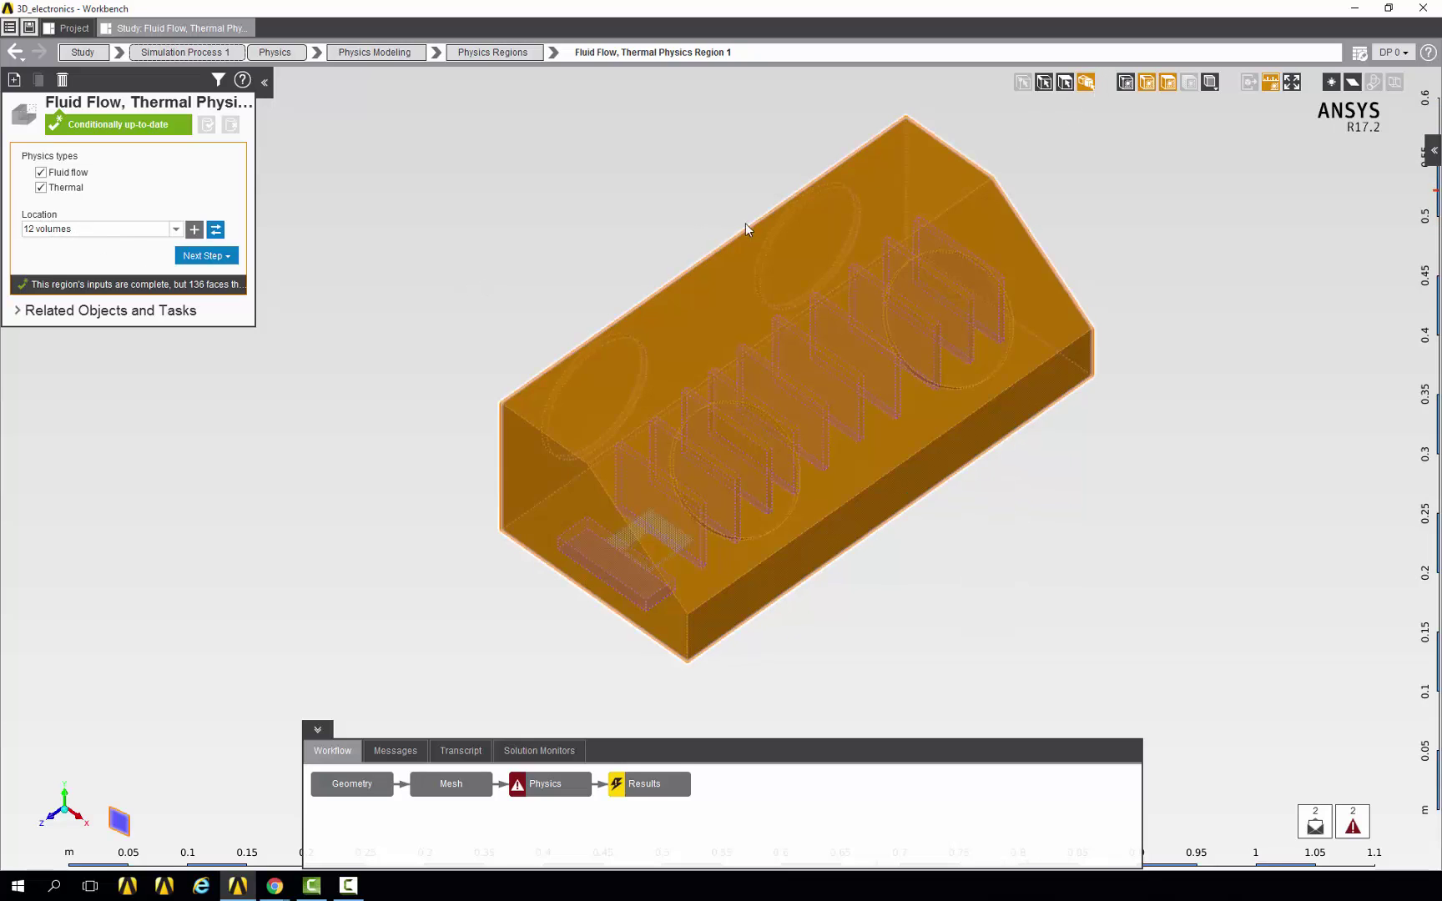
left_click(218, 230)
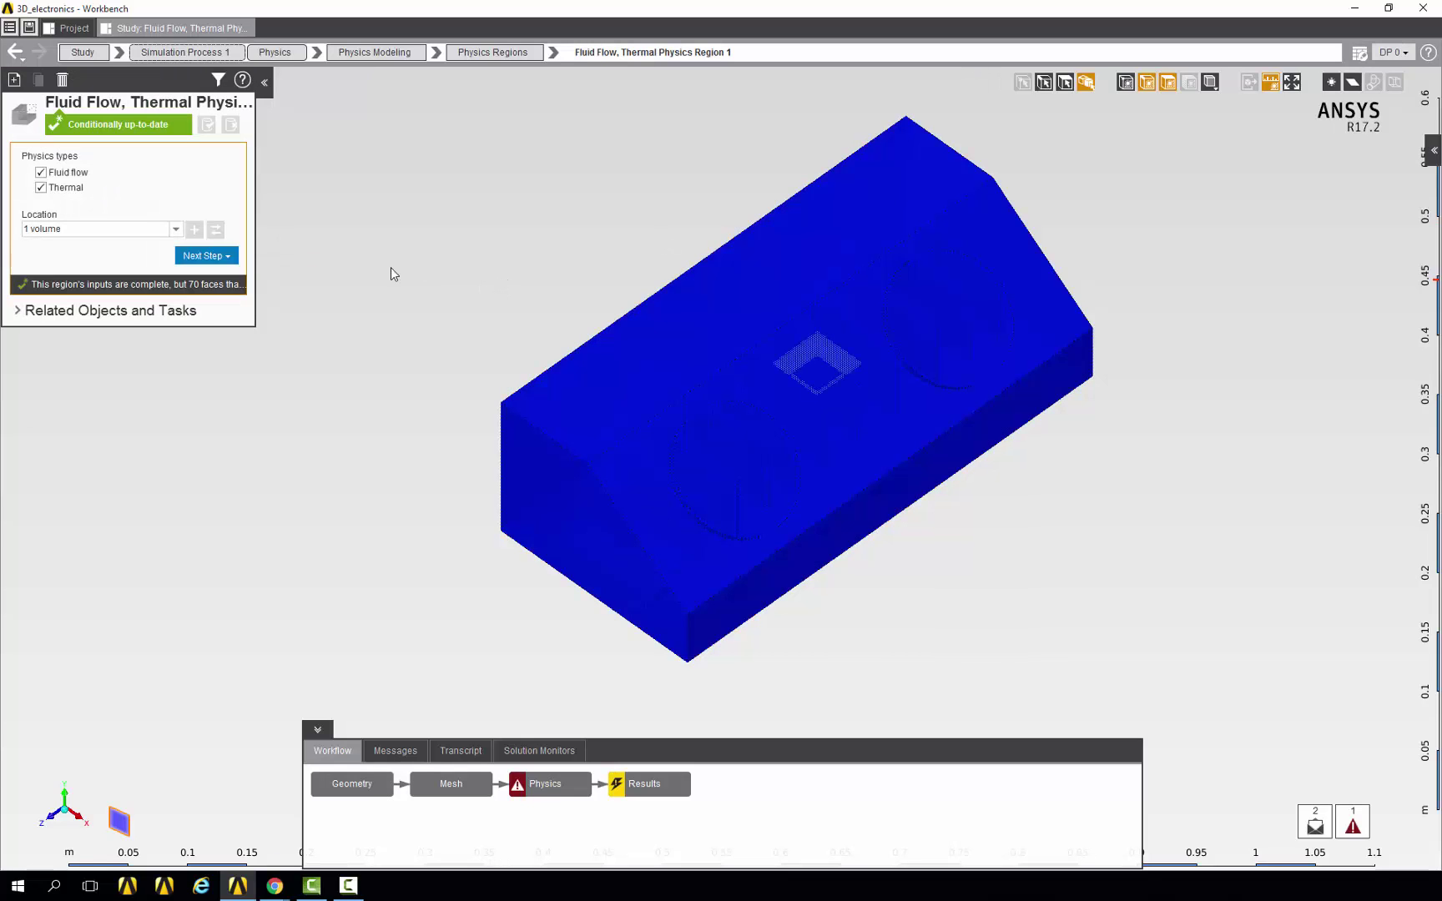
left_click(225, 260)
- Create thermal-only Thermal Physics Region 2 on the 11 internal fin and chip volumes
mouse_move(215, 279)
mouse_move(290, 281)
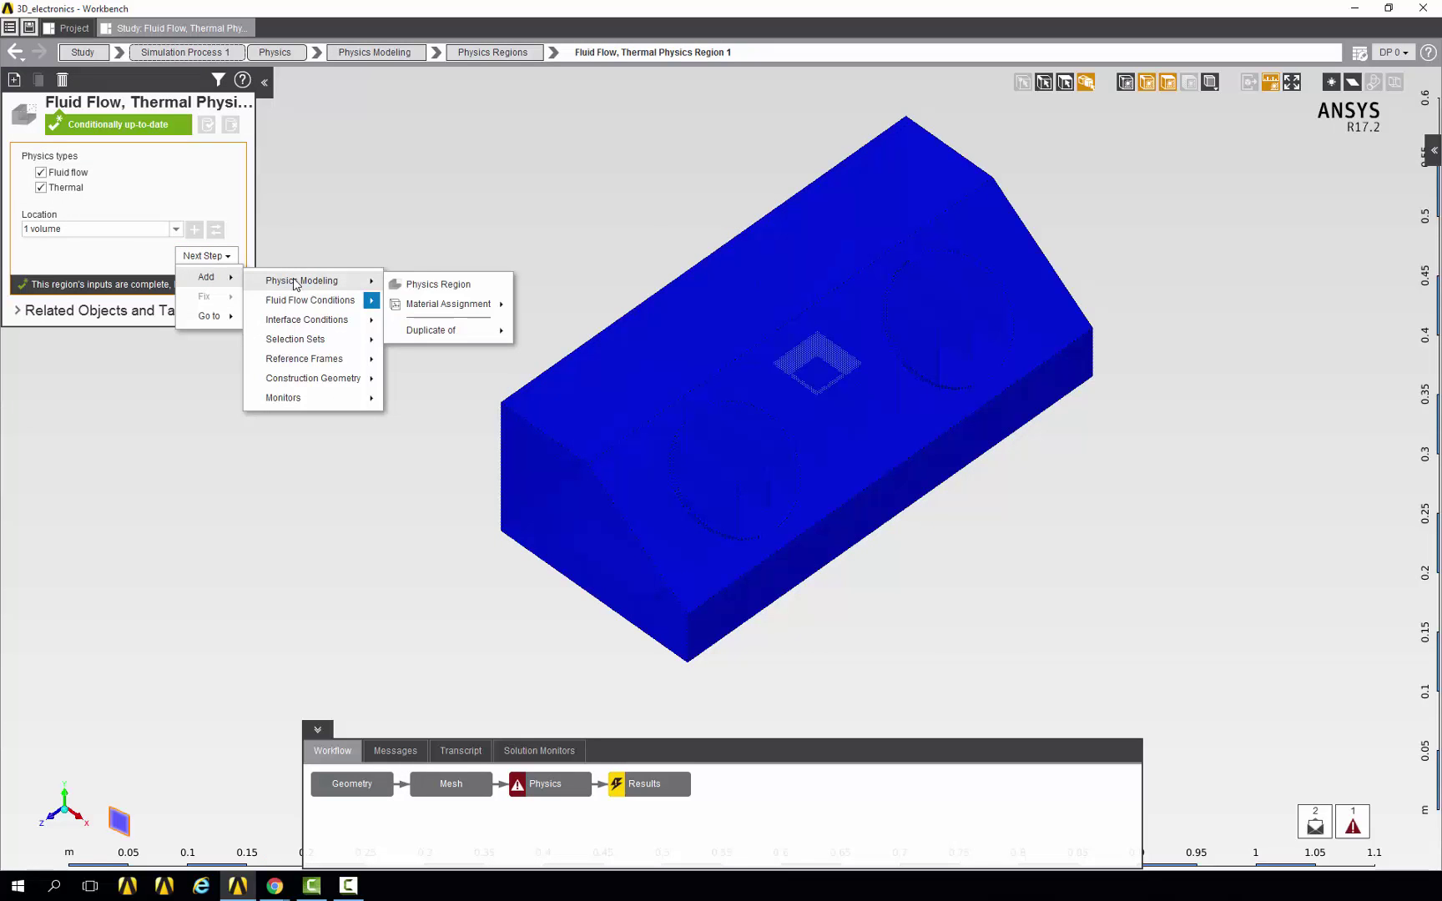
left_click(437, 285)
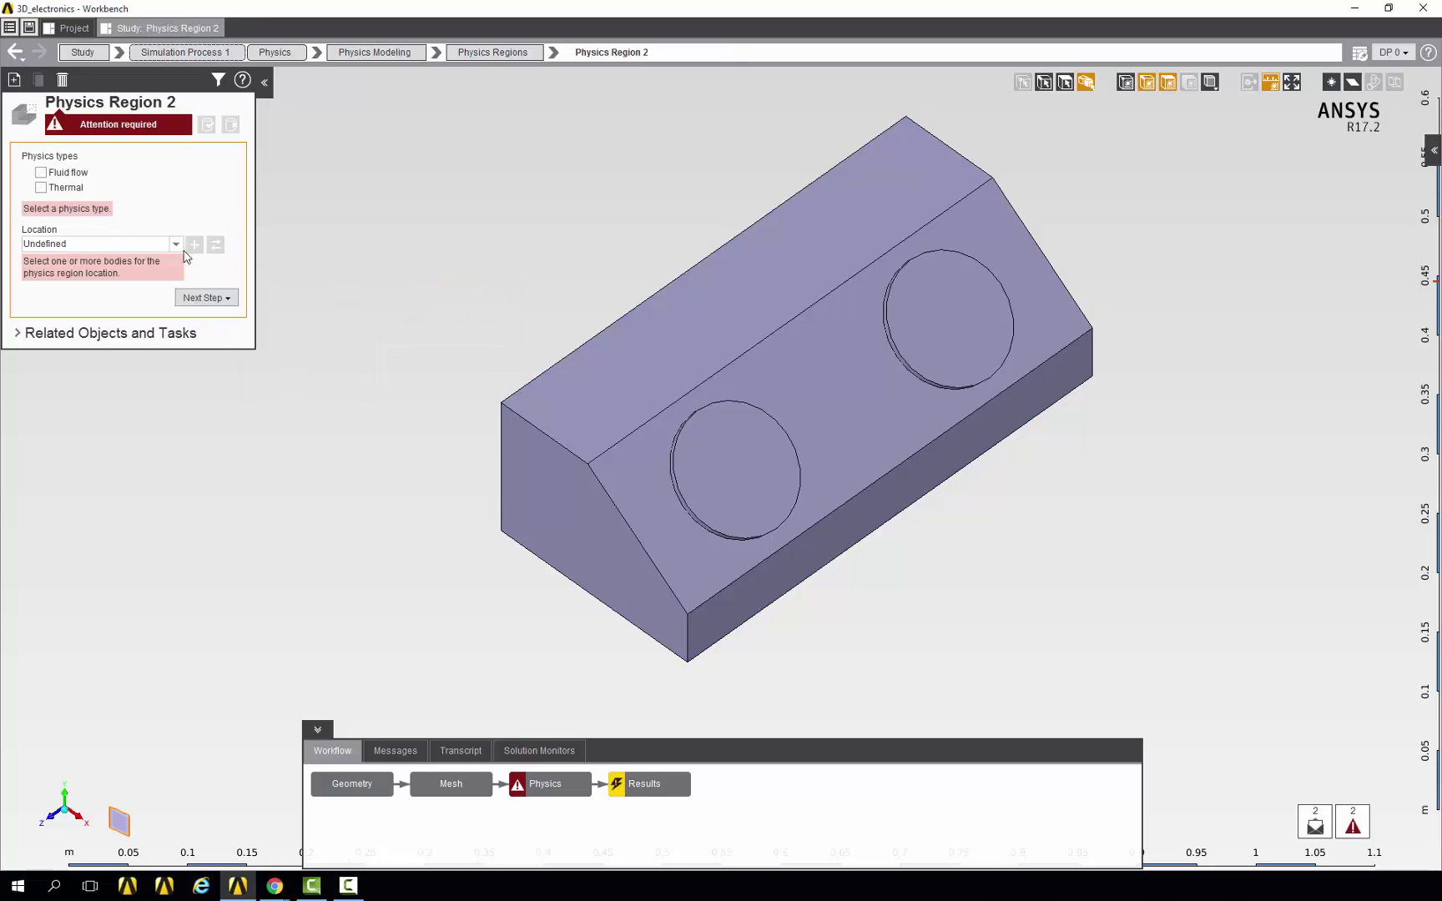
left_click(41, 188)
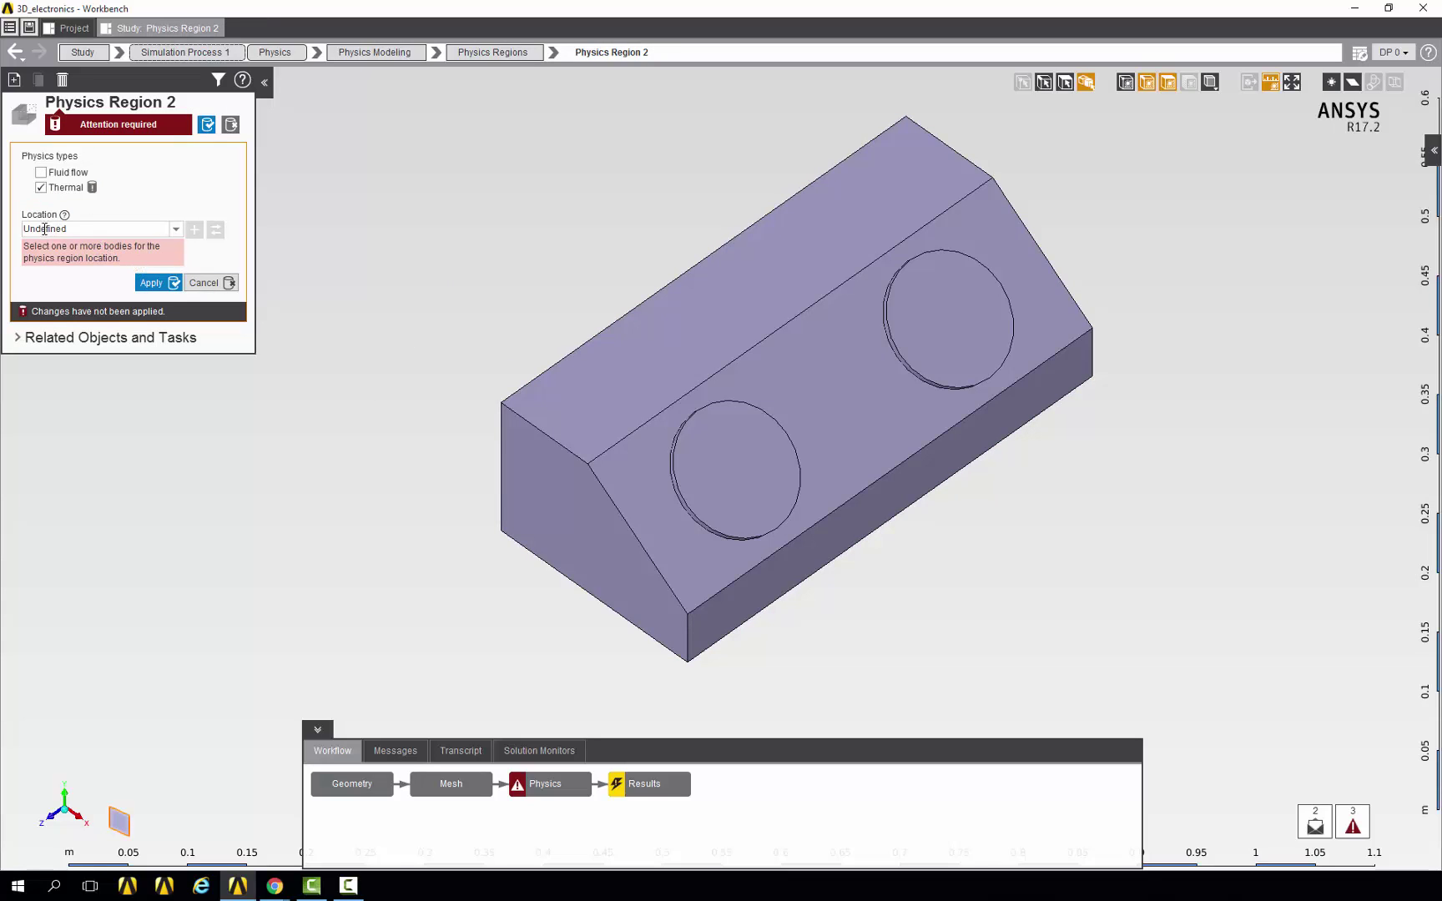
left_click_drag(373, 198, 1251, 655)
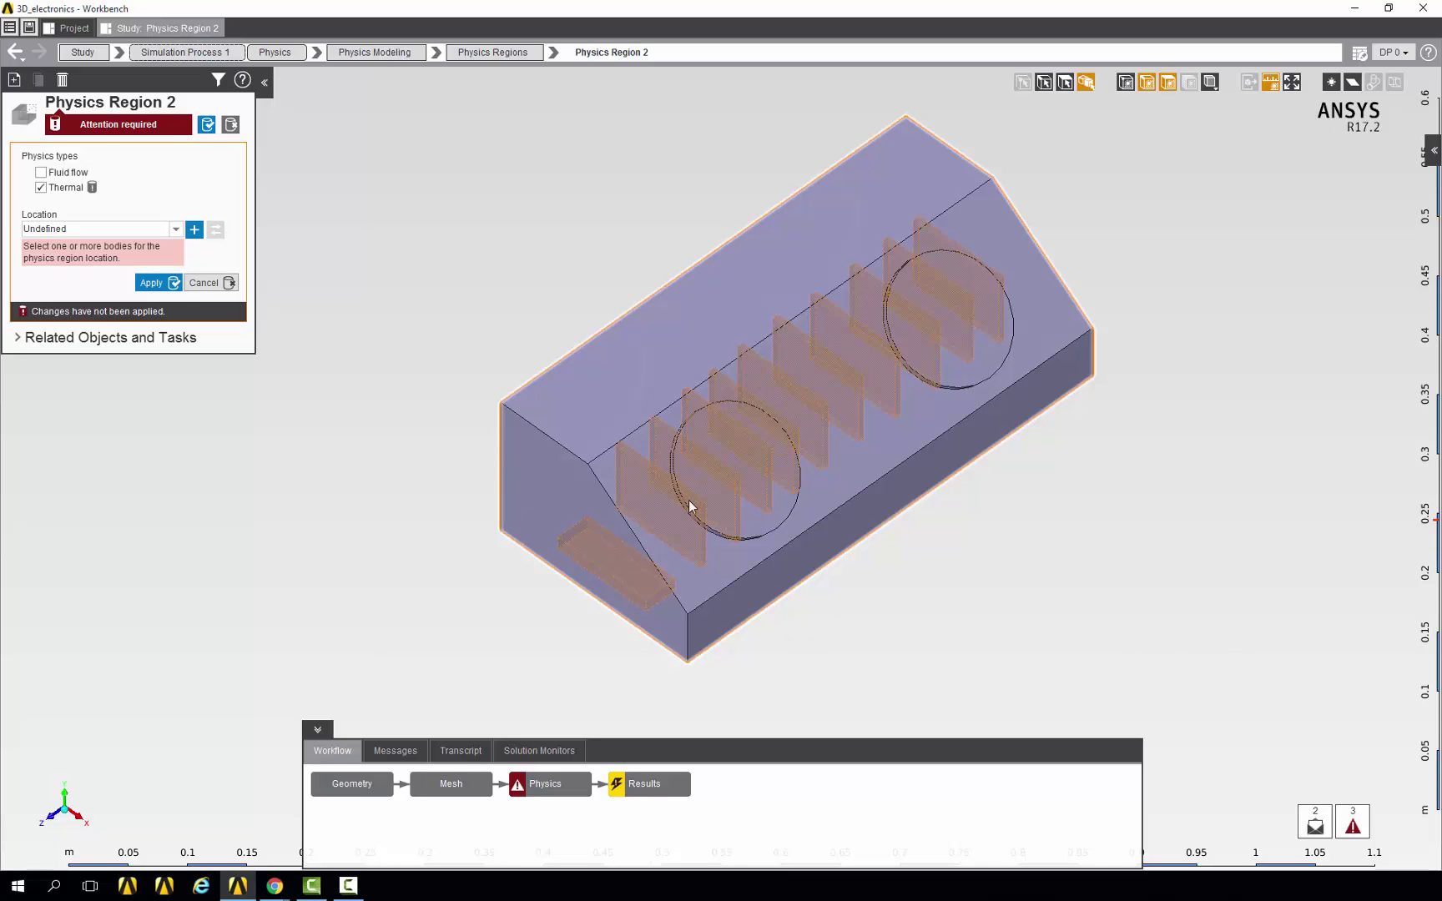
left_click(194, 230)
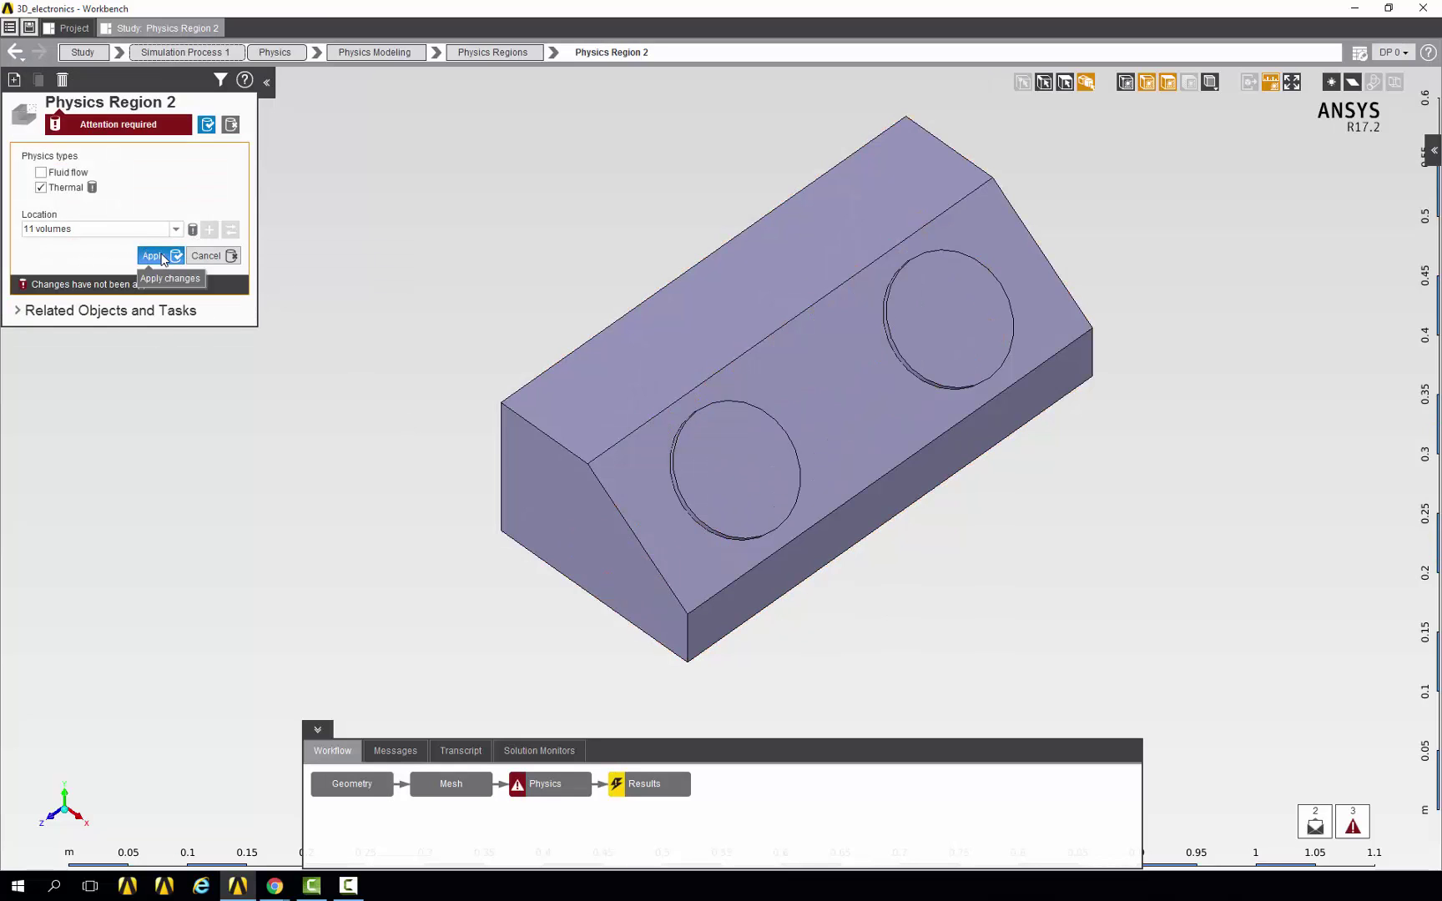
left_click(154, 255)
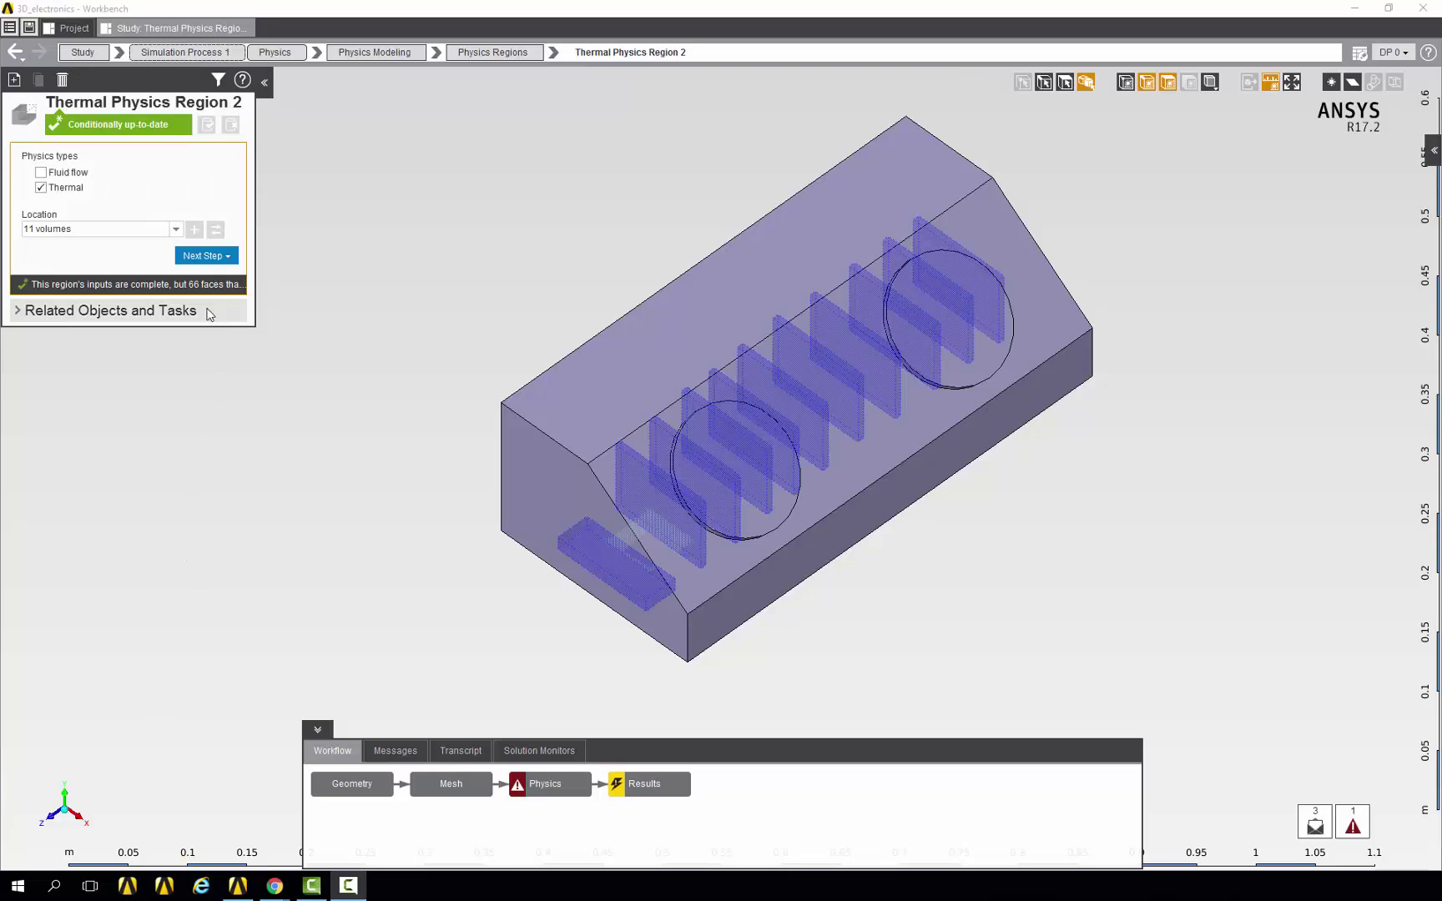
left_click(204, 256)
- Assign copper as the material of Thermal Physics Region 2, then go back to Physics
mouse_move(237, 278)
mouse_move(365, 286)
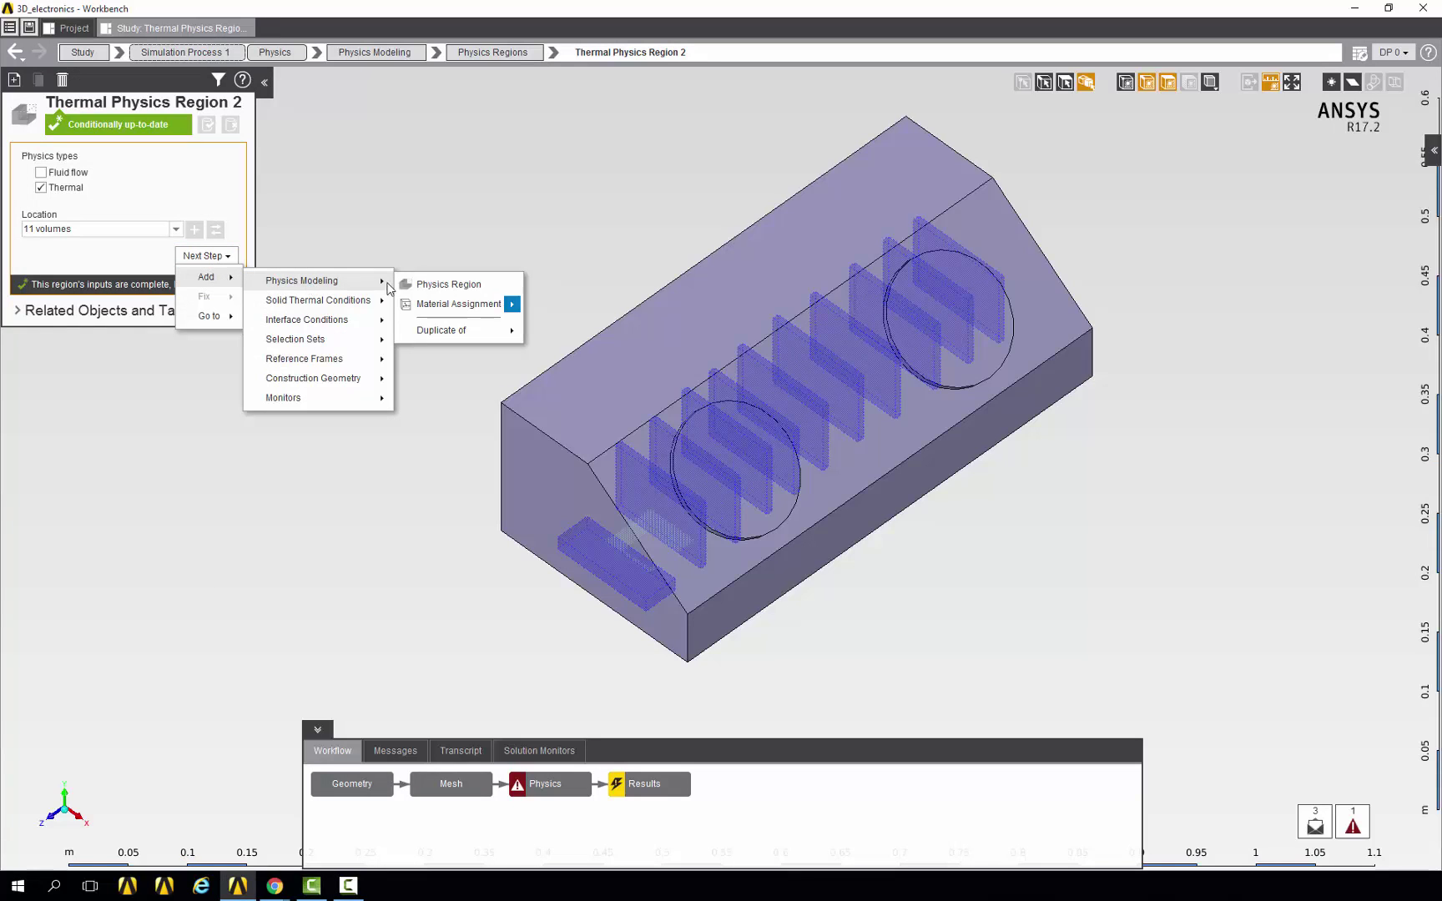
mouse_move(450, 303)
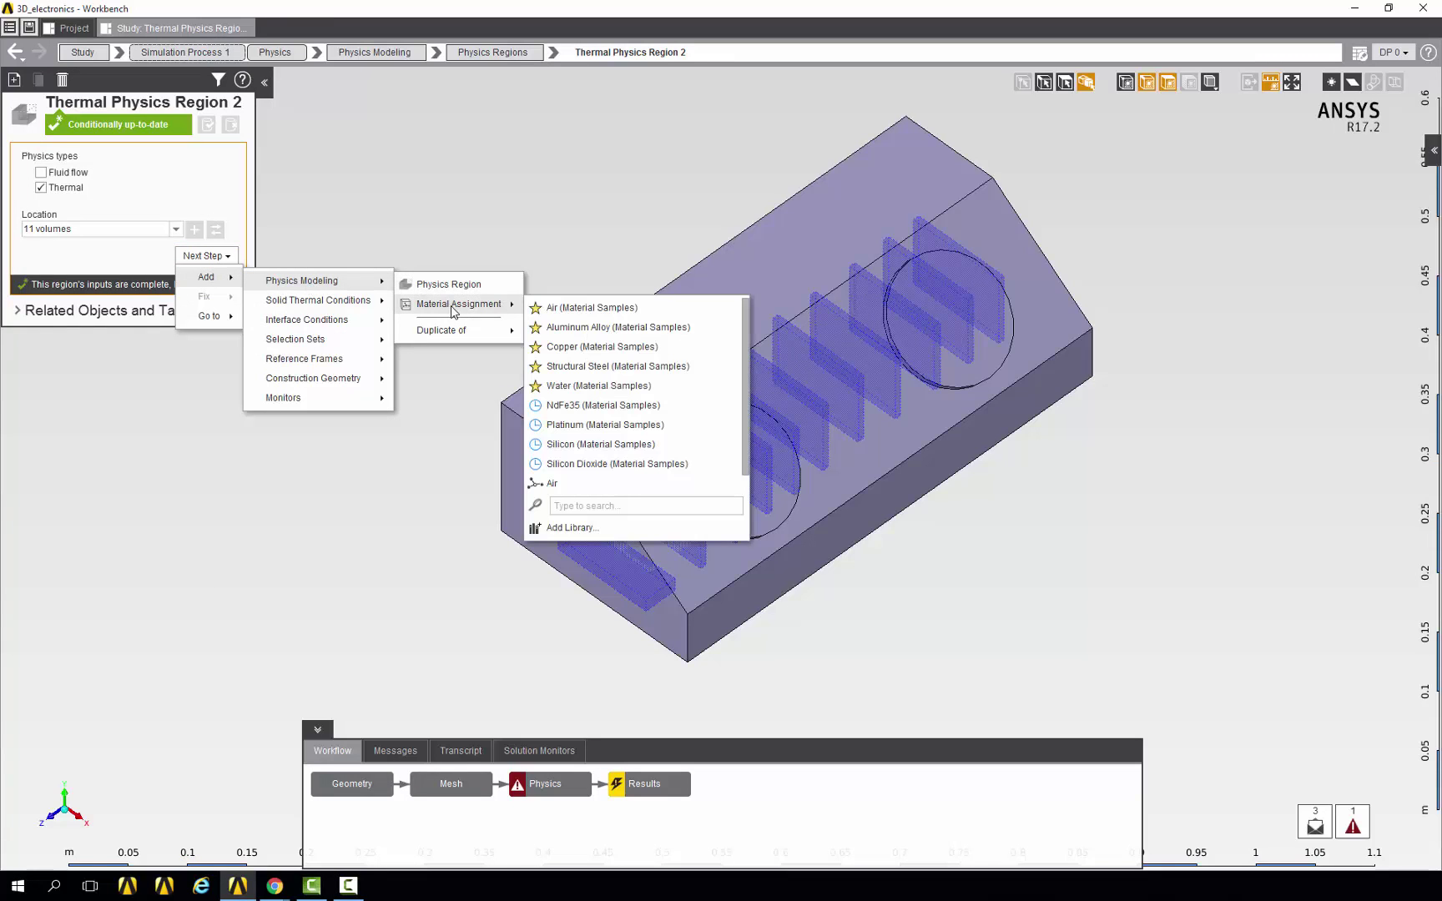
left_click(580, 347)
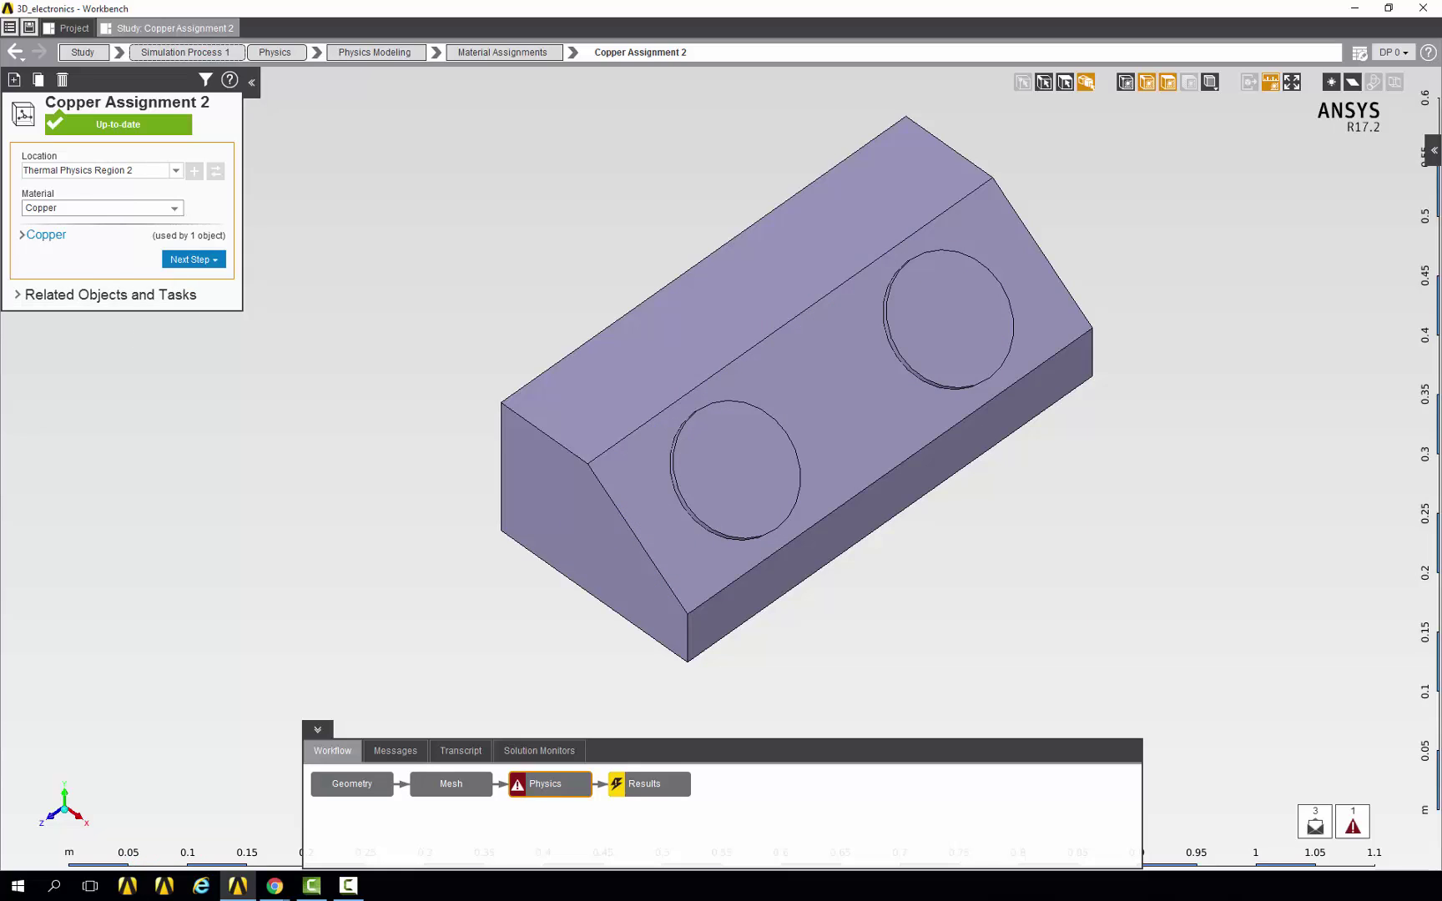
left_click(546, 783)
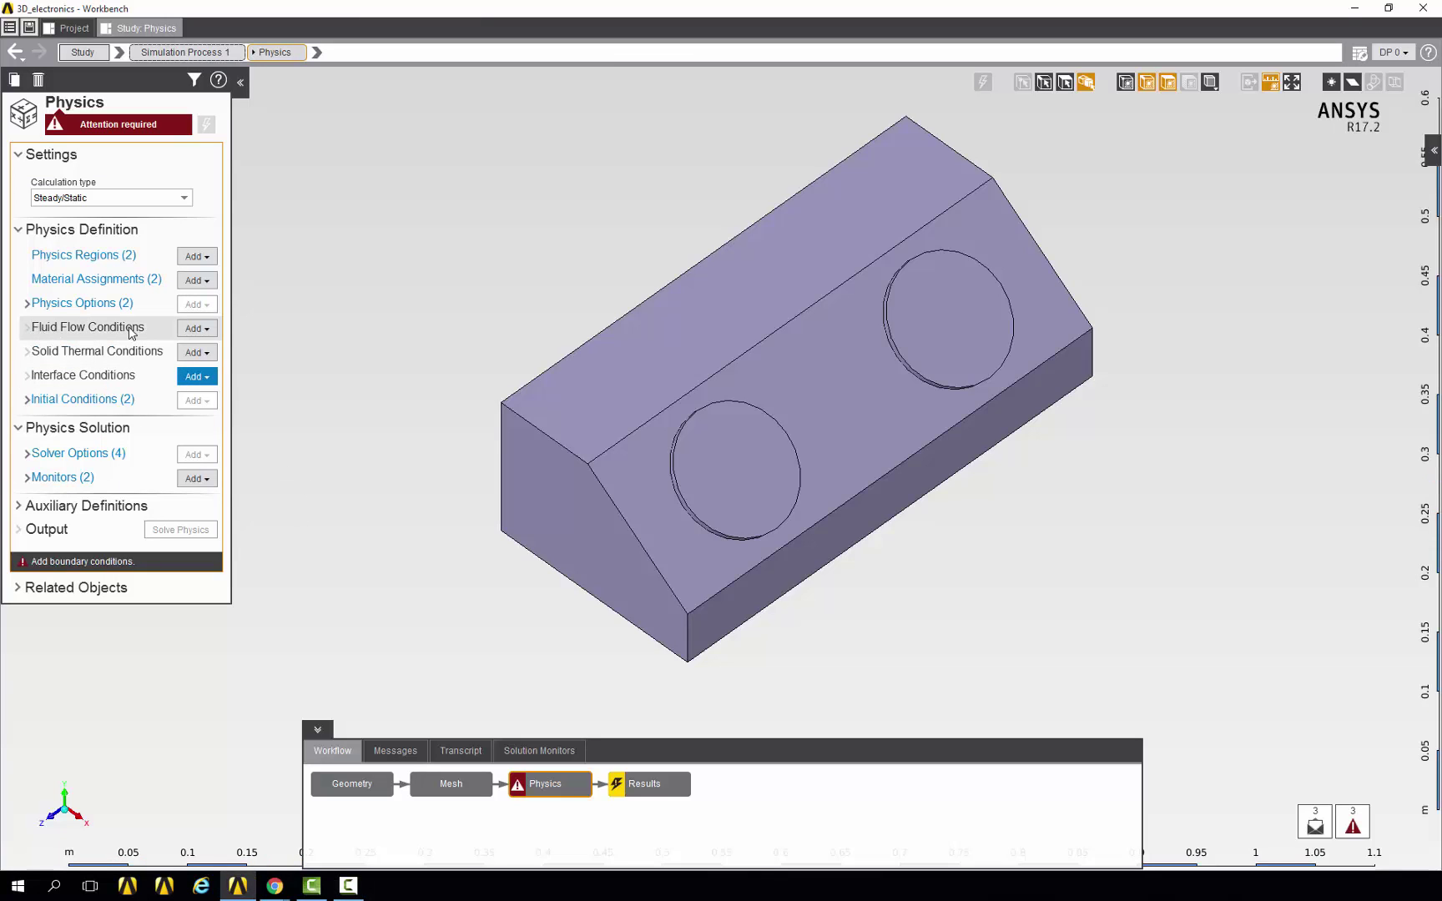
- Add a new inlet located on both circular faces of the enclosure
left_click(197, 327)
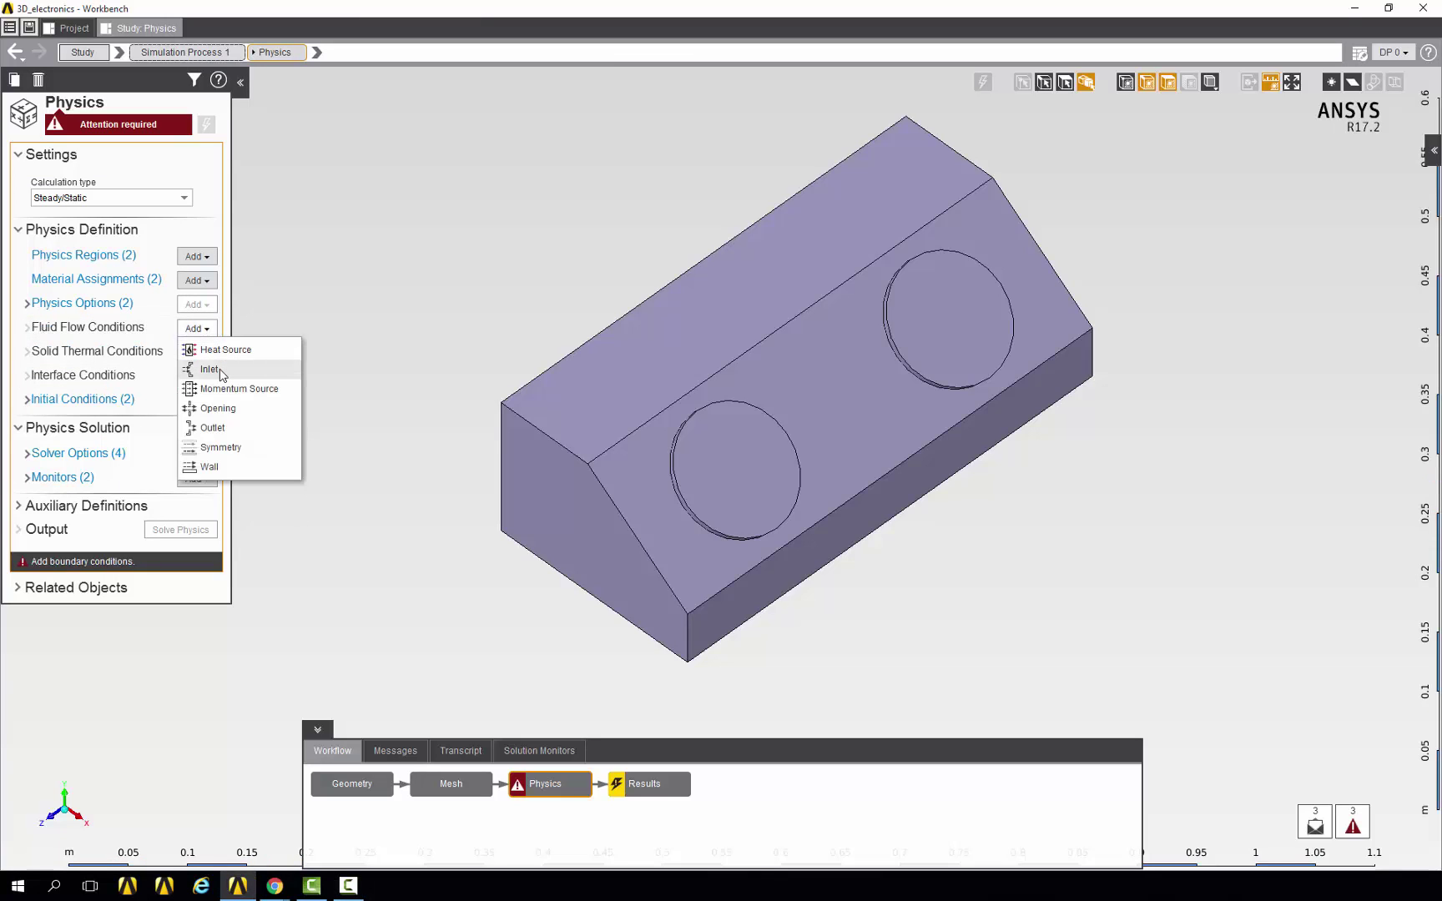
left_click(220, 372)
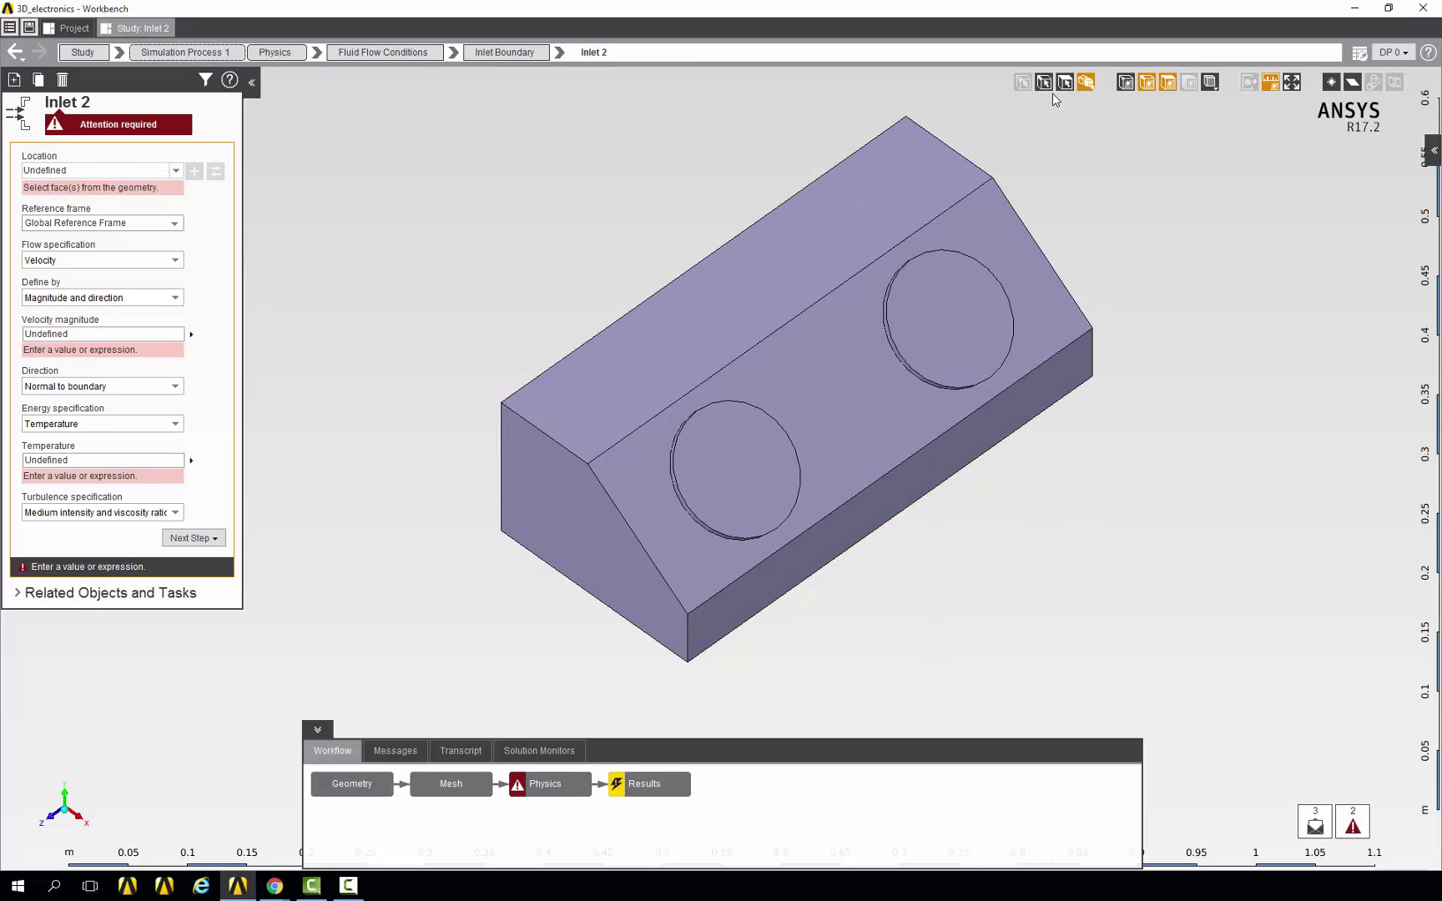
left_click(953, 296)
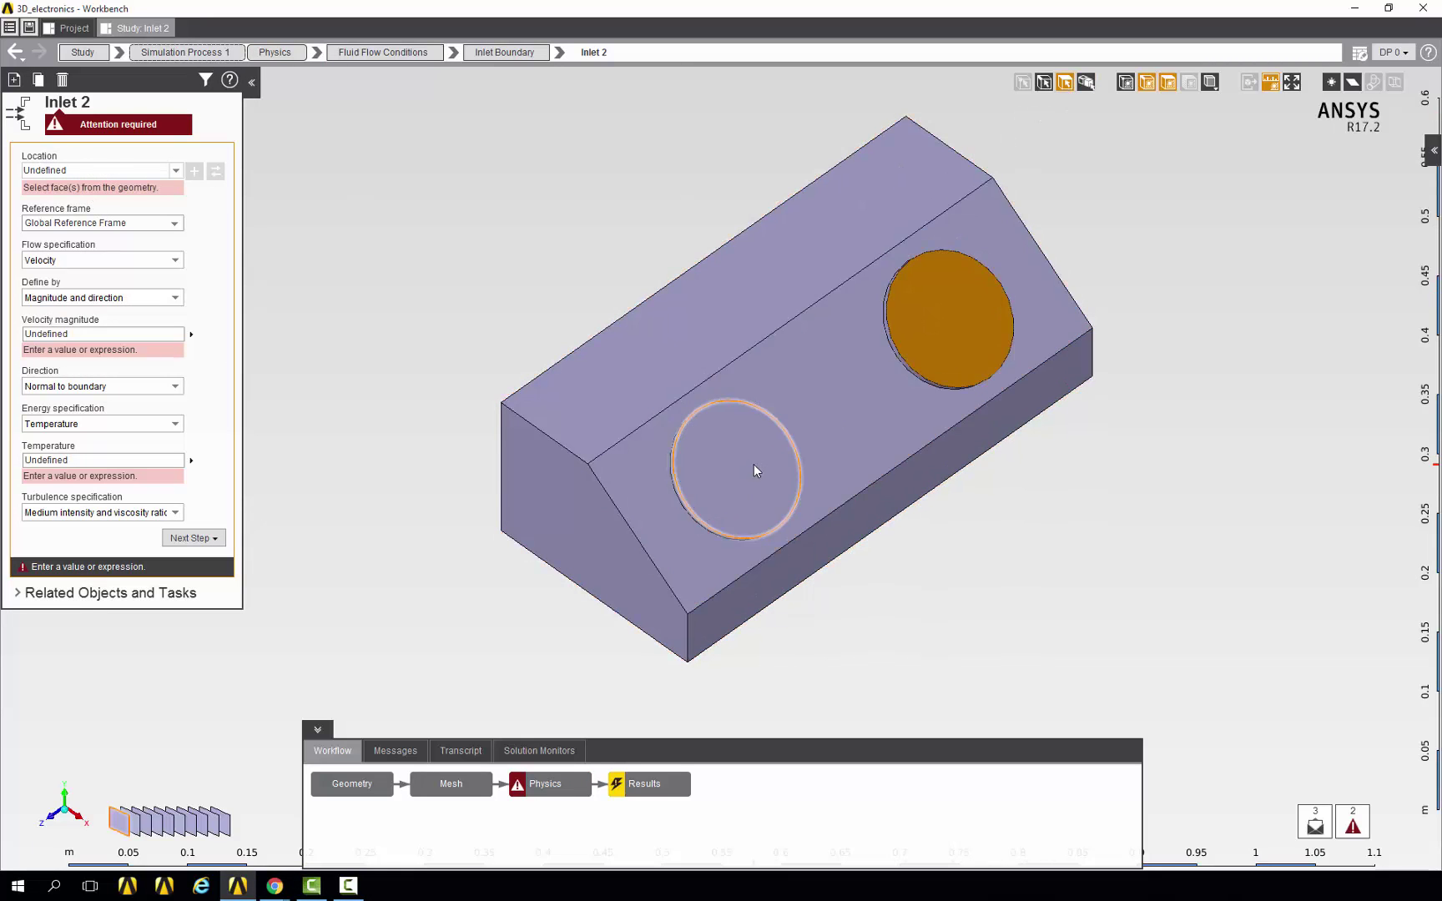
left_click(754, 464)
left_click(949, 311, "ctrl")
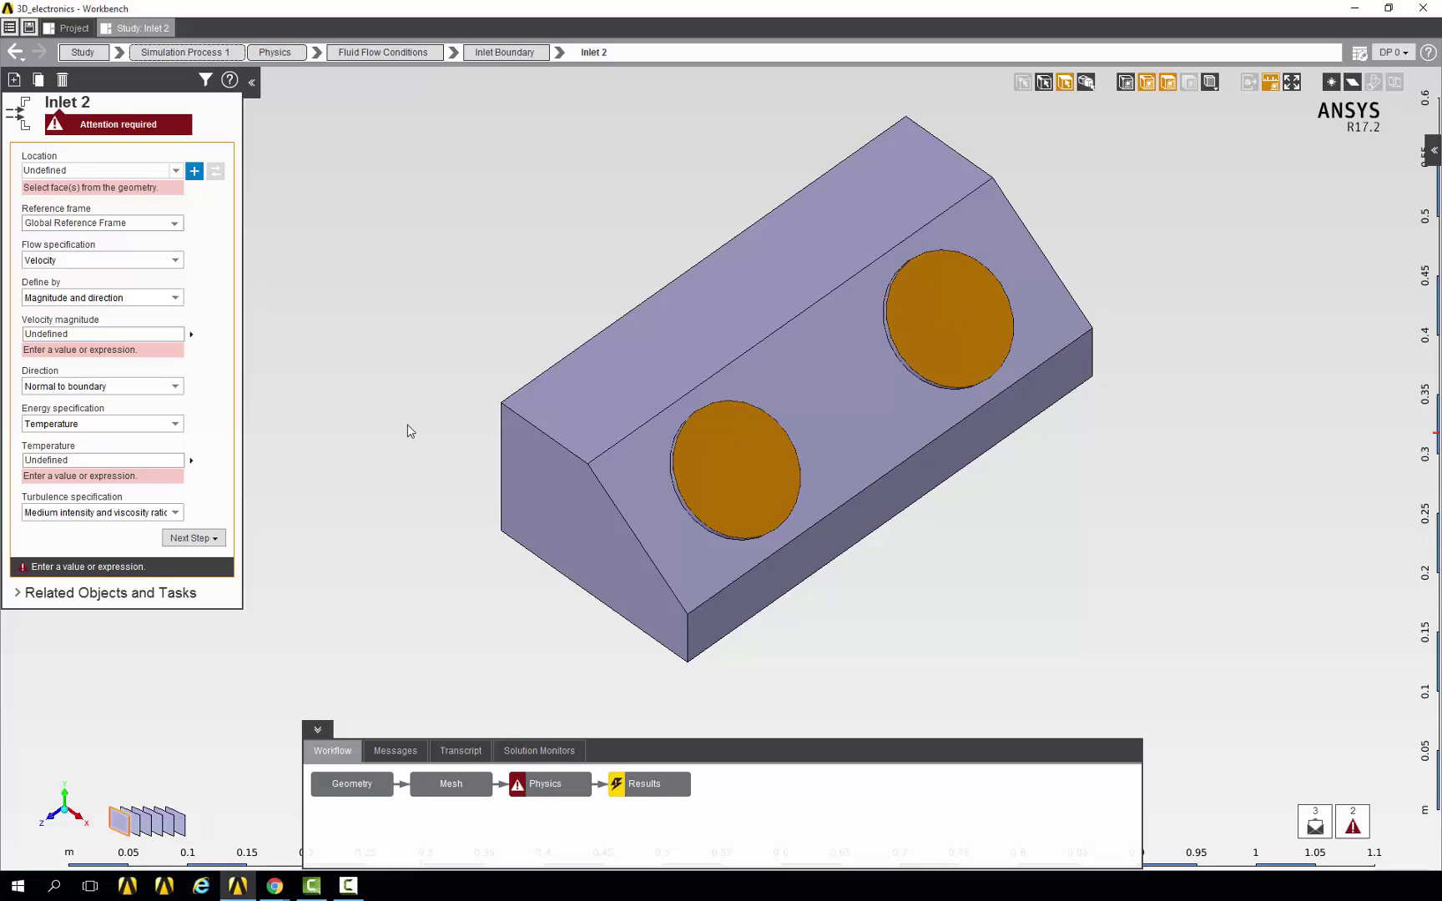
left_click(195, 171)
- Set the inlet velocity to 57.609 in/s and the temperature to 114 °F
left_click(101, 319)
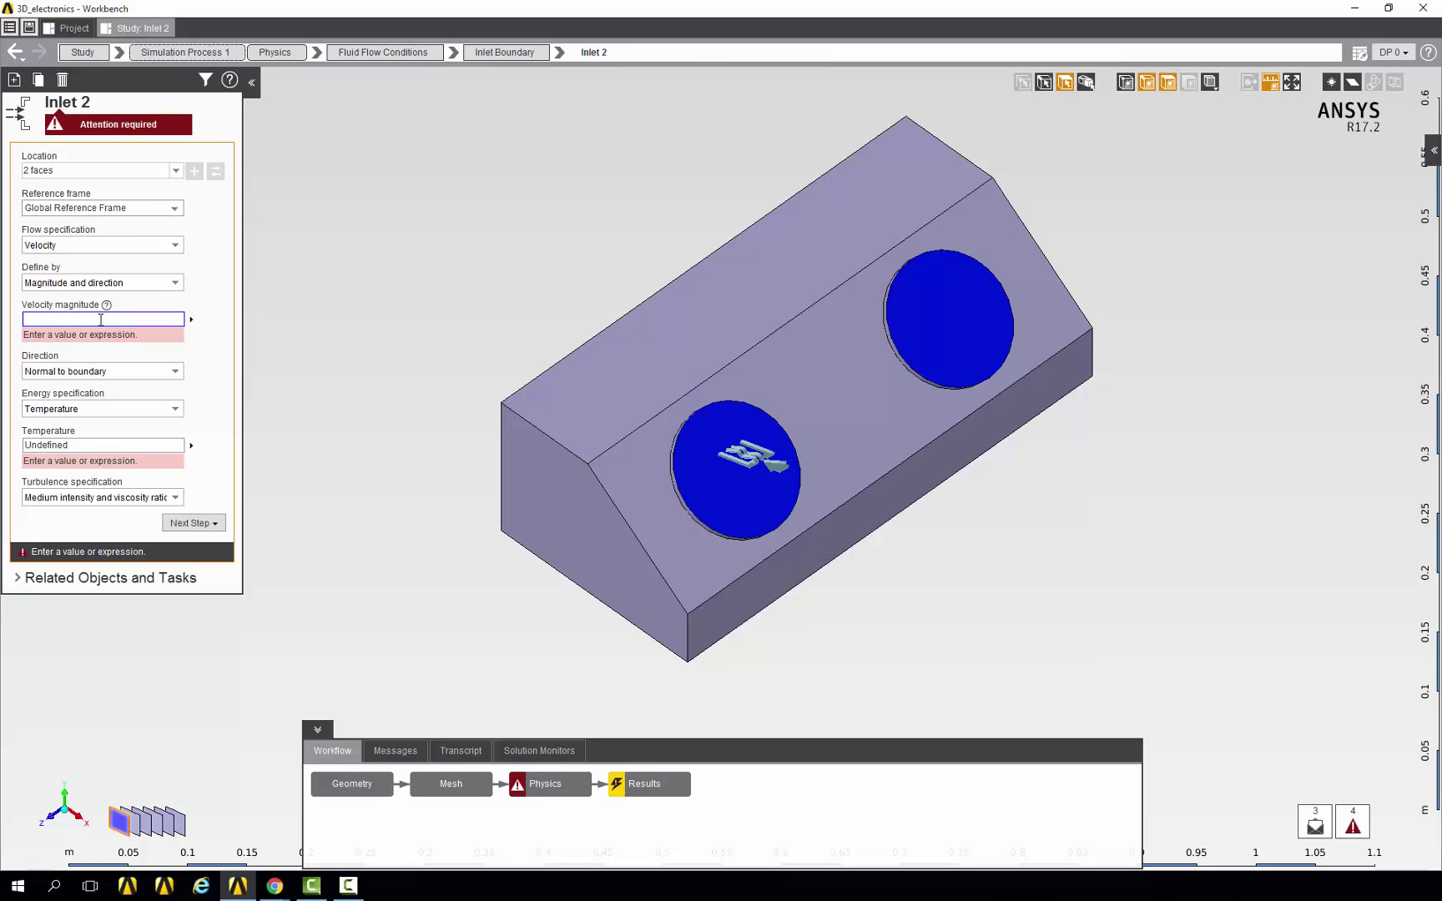
type("57.609 [in")
left_click(88, 391)
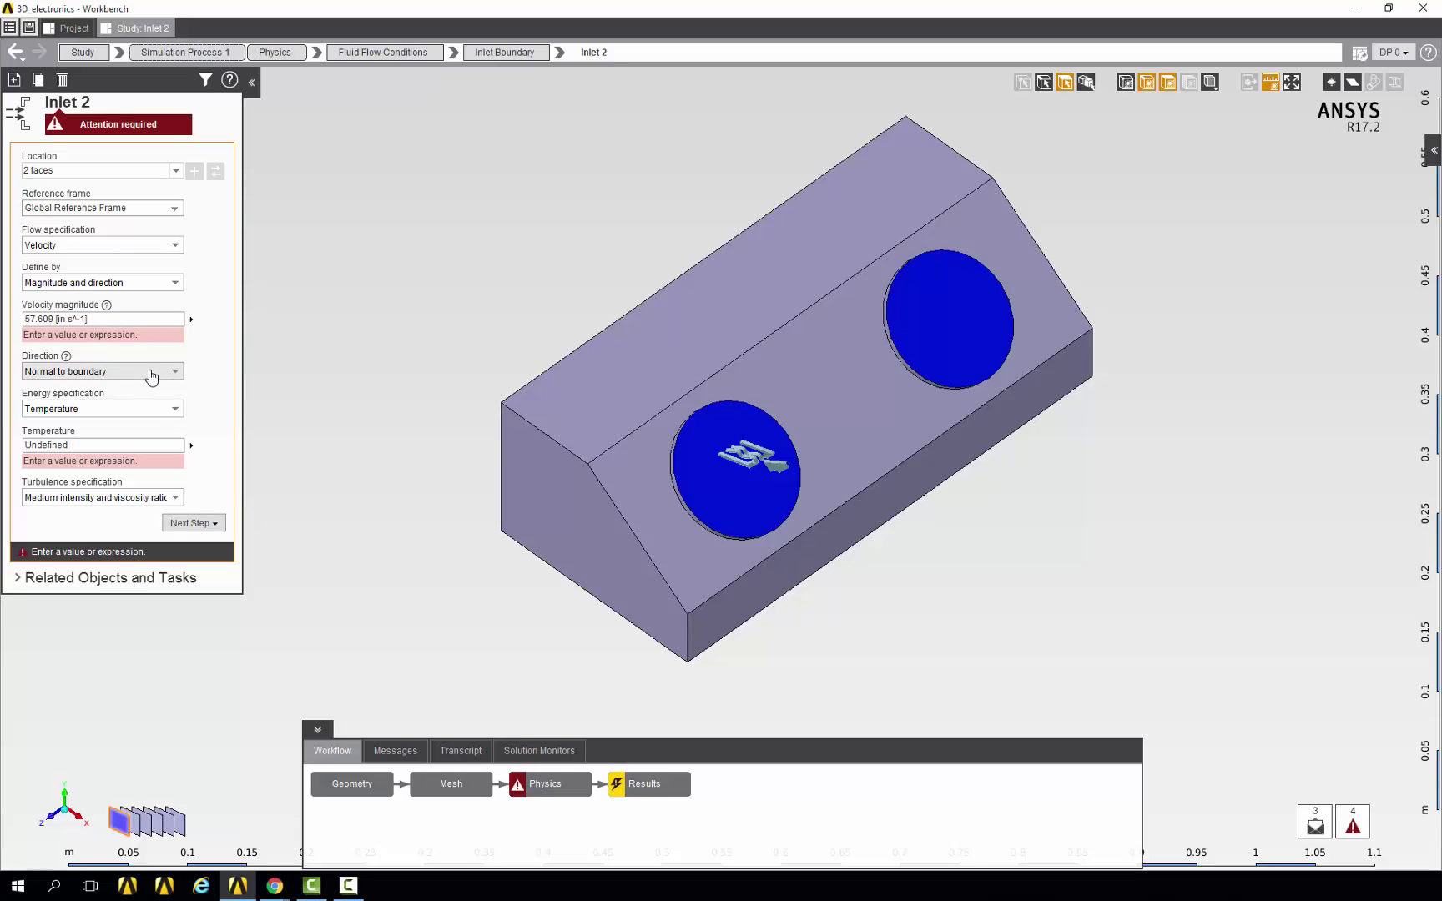
left_click(73, 442)
left_click(60, 430)
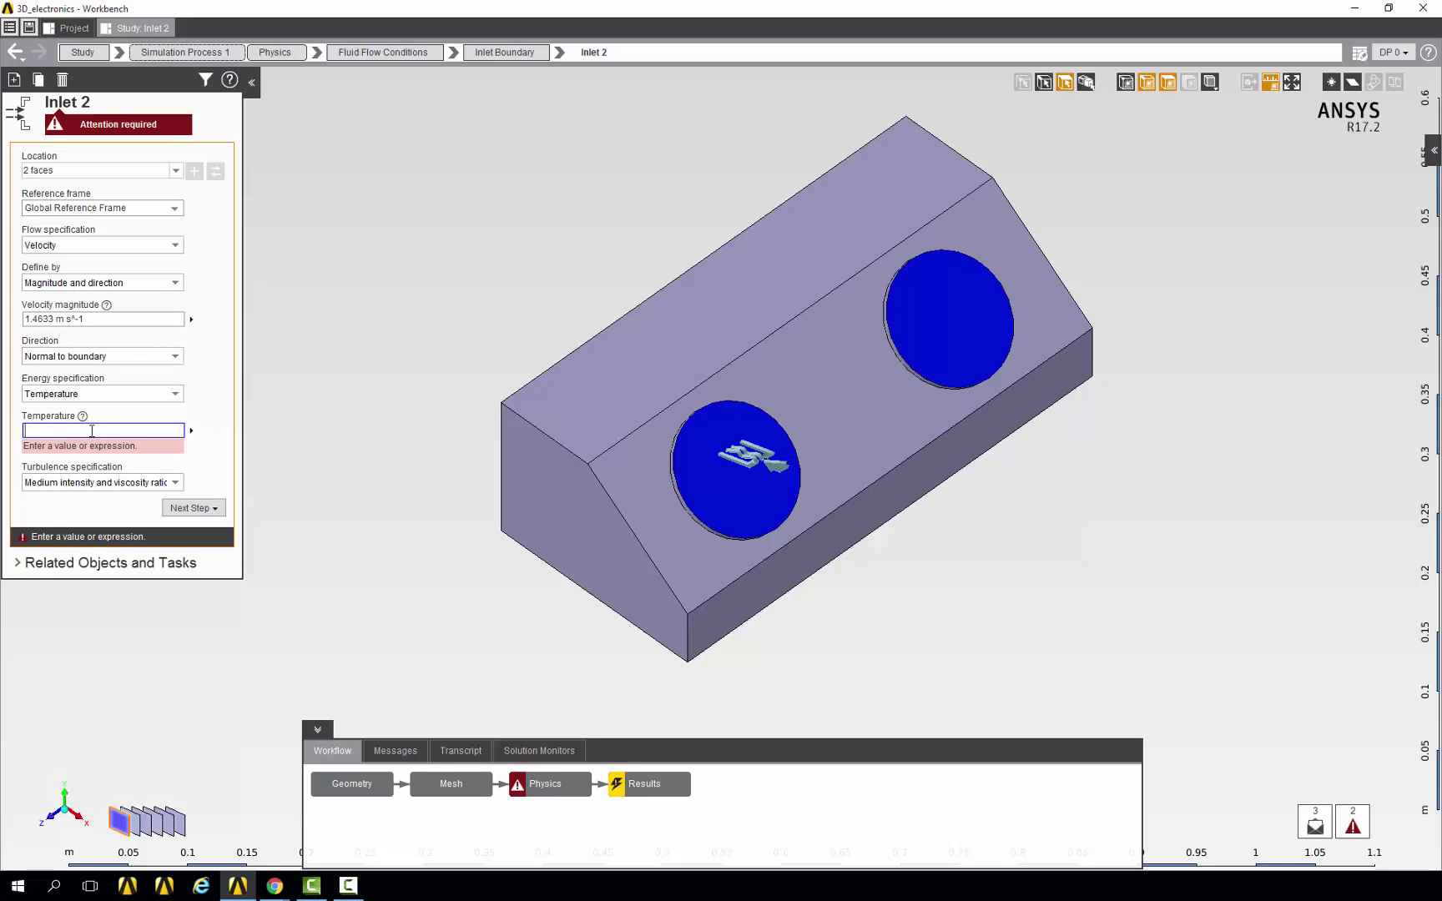
type("114 [F")
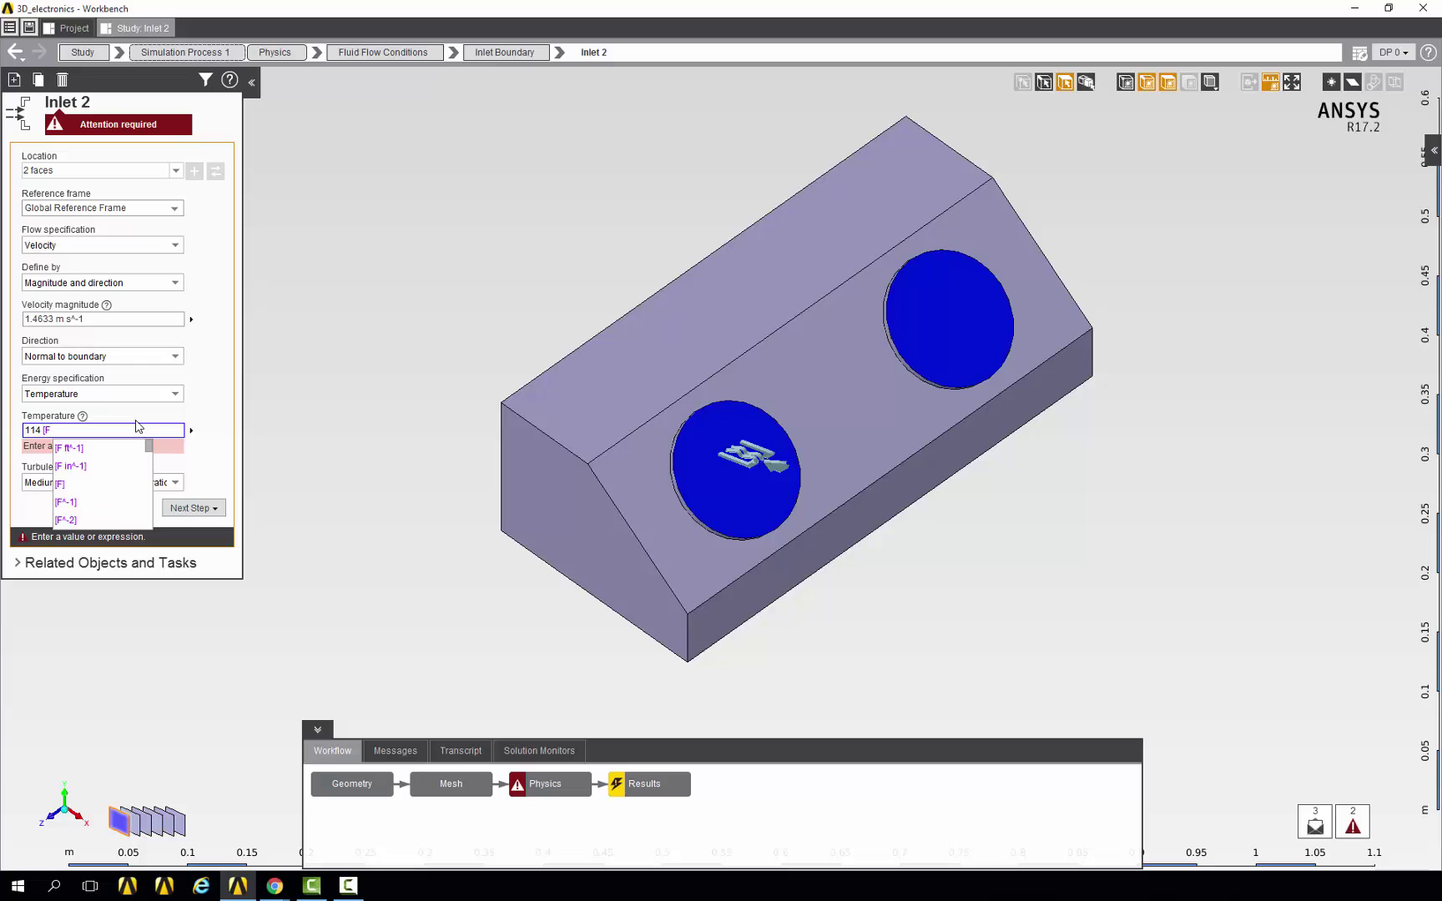
left_click(60, 485)
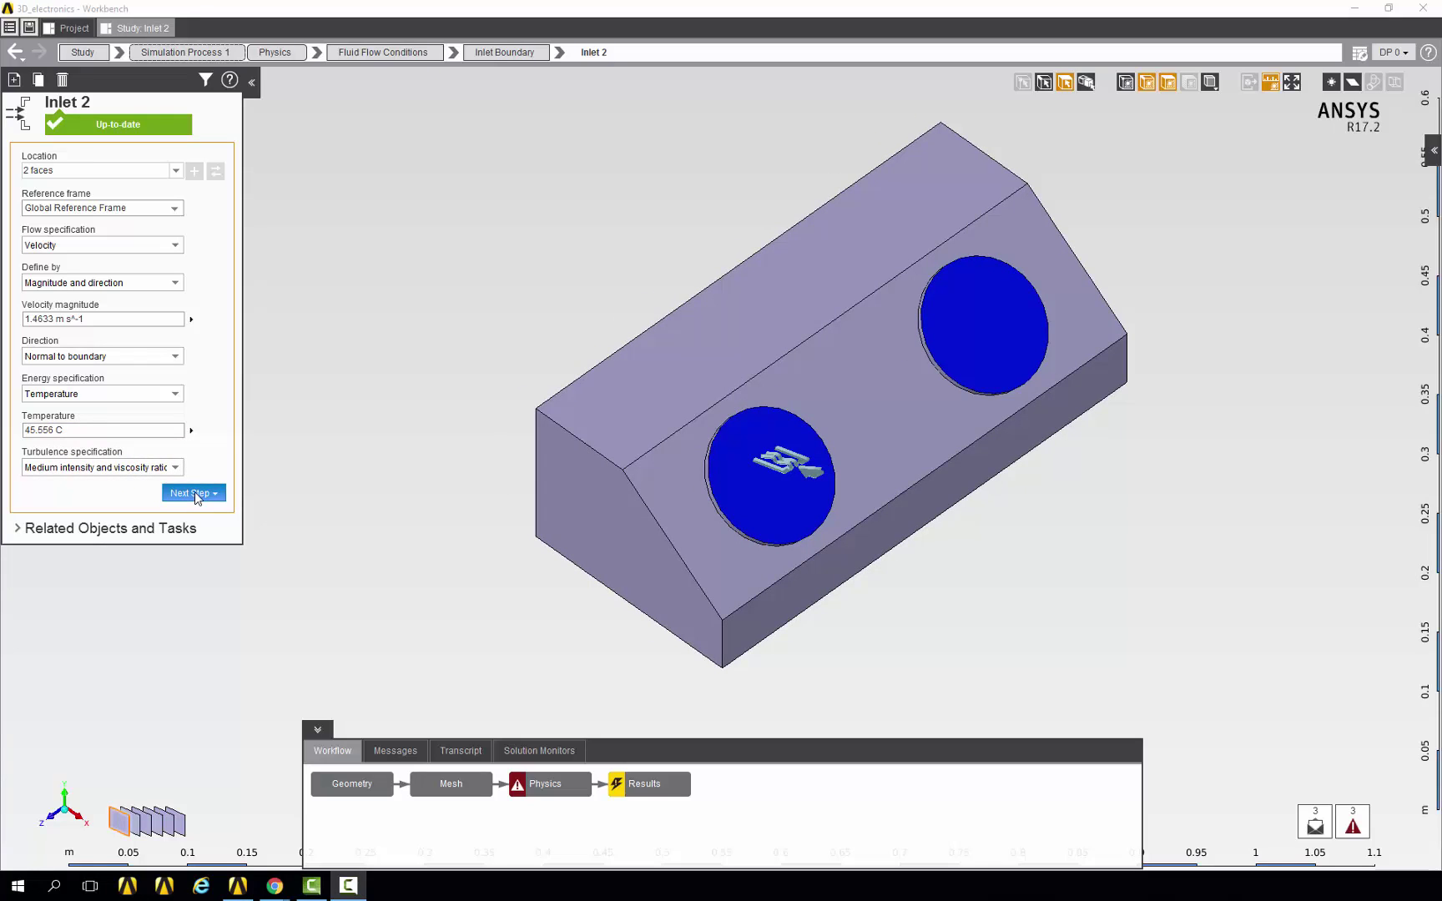
left_click(208, 494)
- Add Outlet 2 located on the lower and upper circular faces
mouse_move(200, 514)
mouse_move(301, 537)
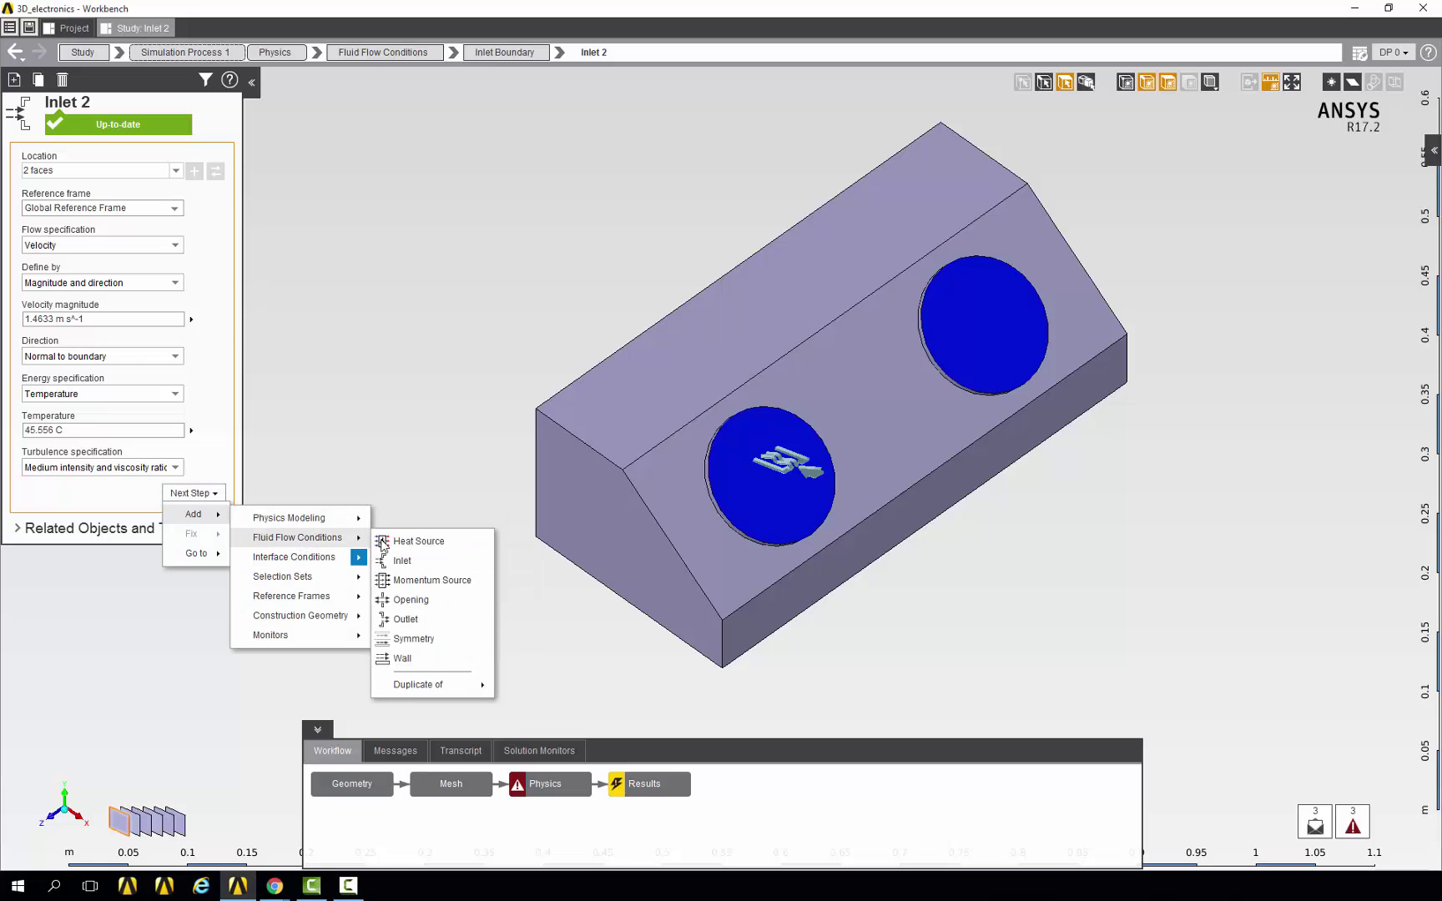
left_click(409, 619)
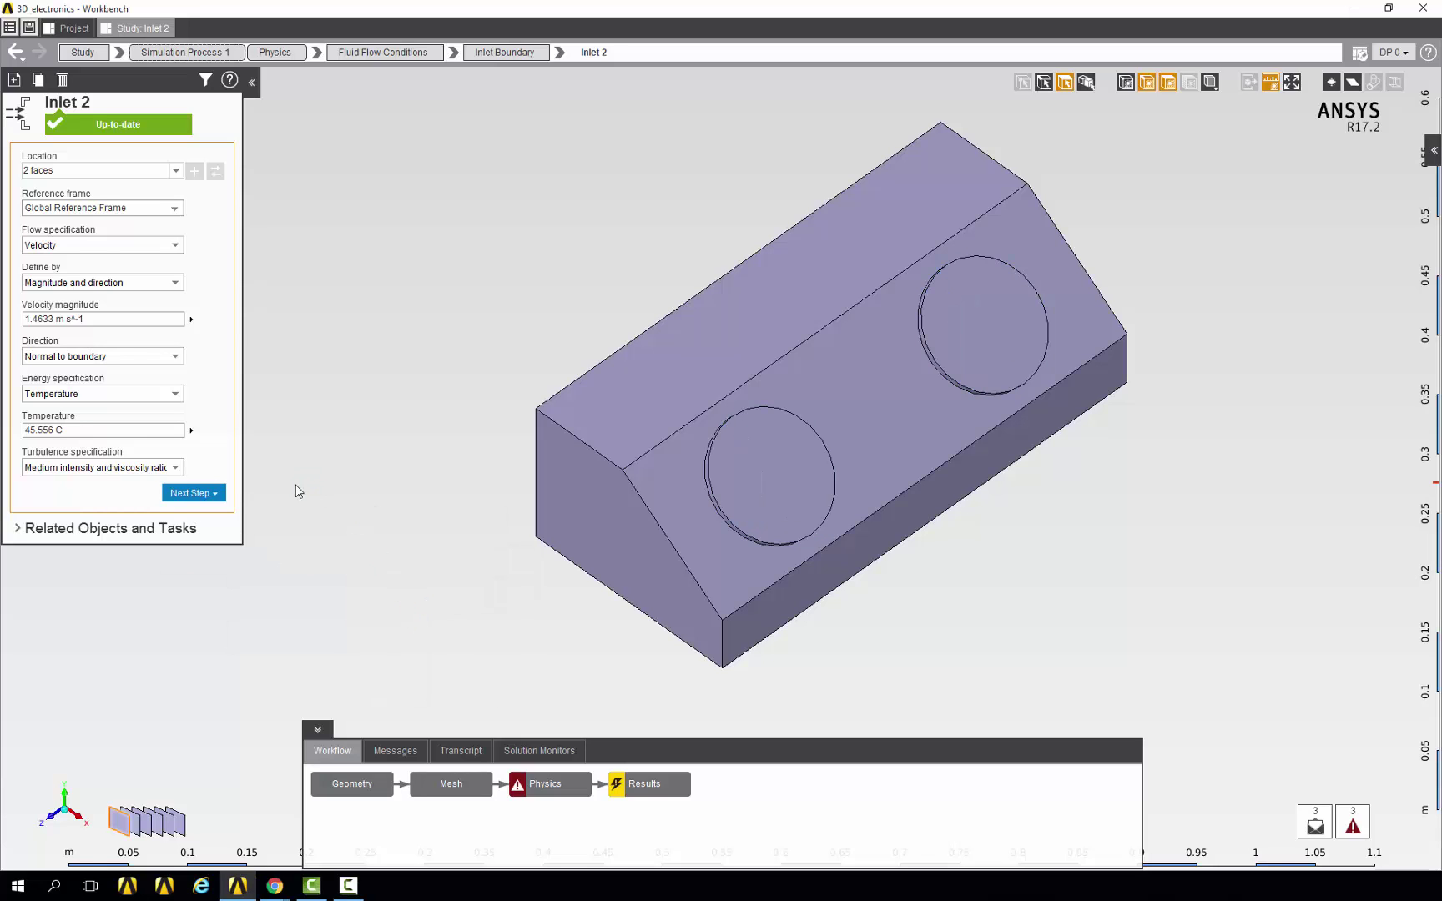
middle_click_drag(332, 486, 972, 631)
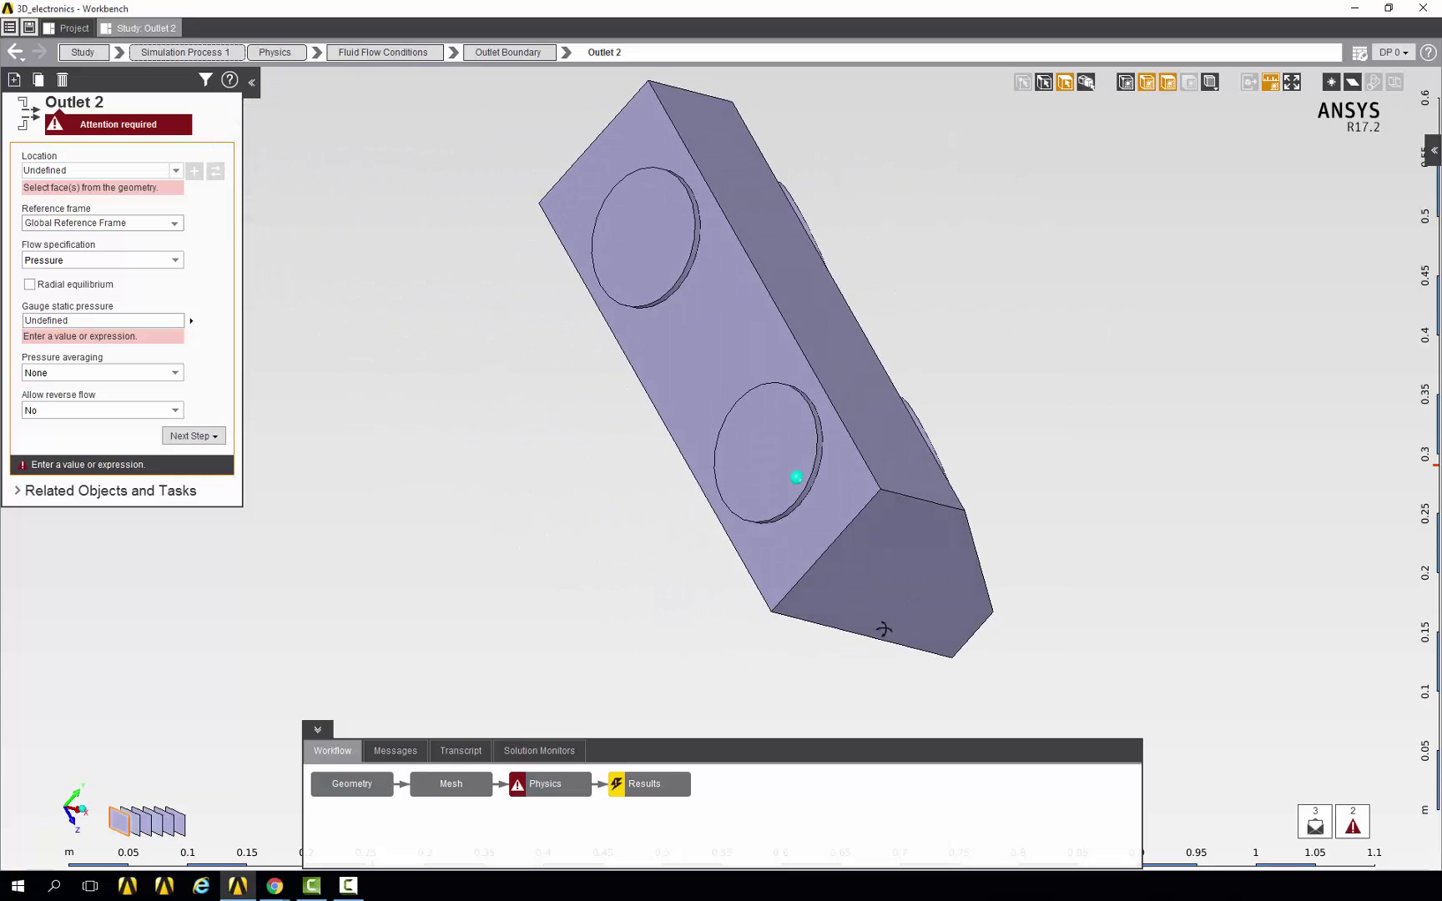
left_click(768, 470)
left_click(647, 276, "ctrl")
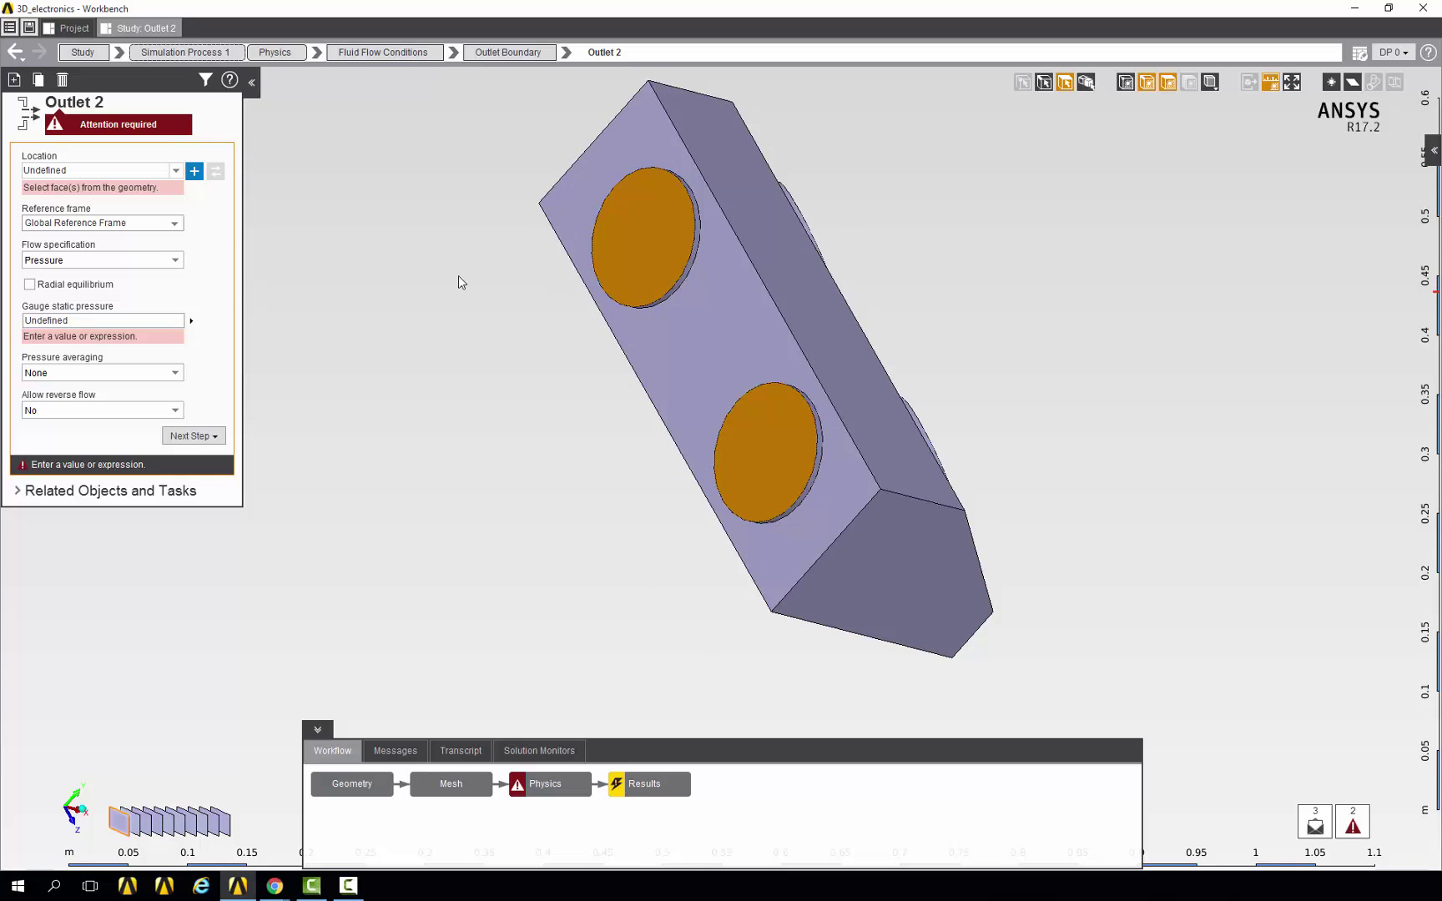
left_click(194, 170)
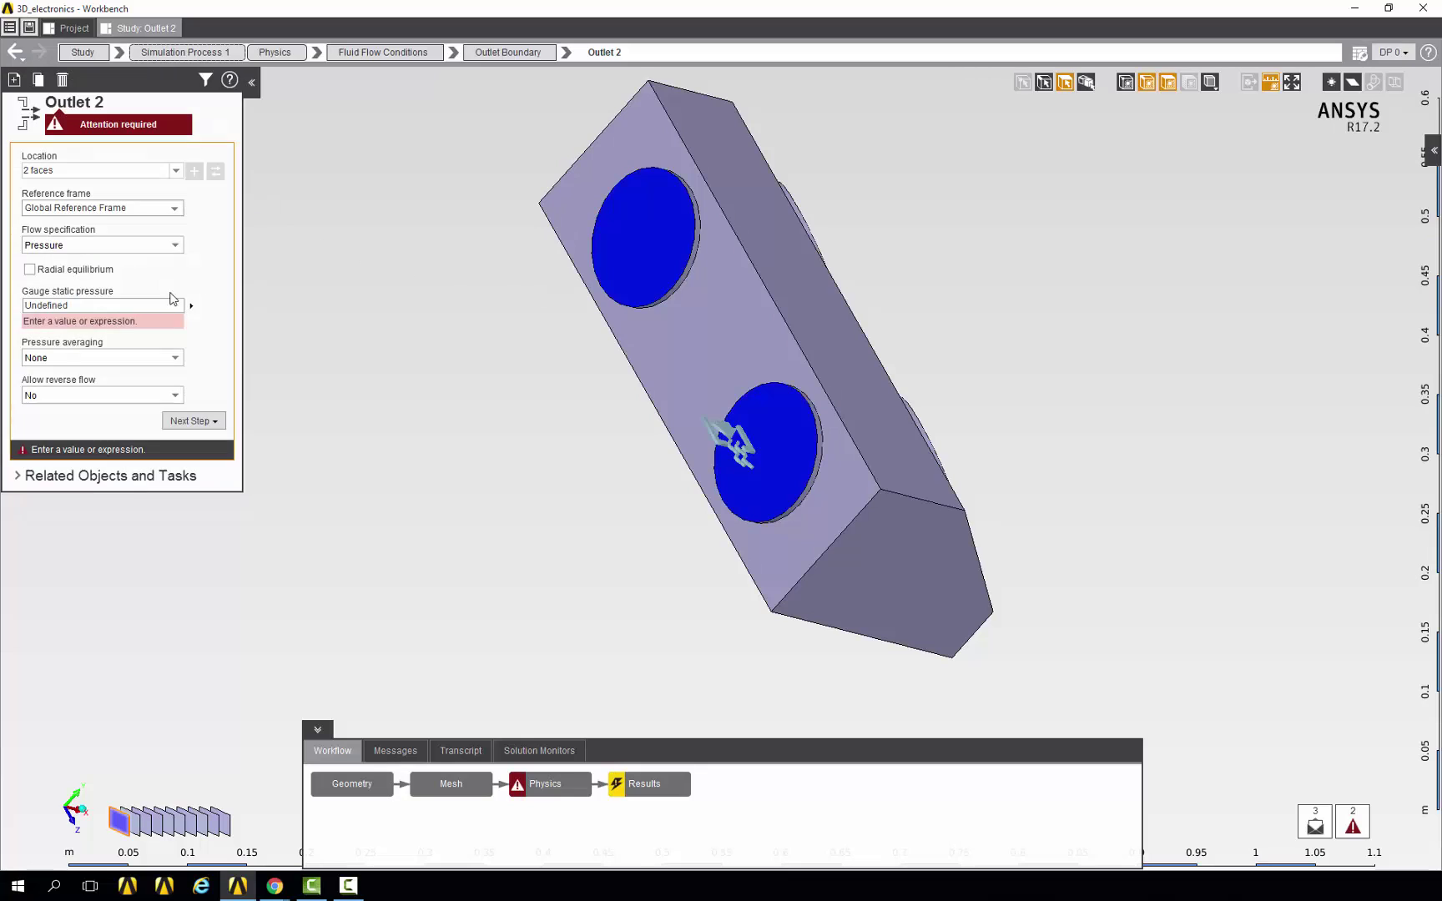
- Give the outlet 0 Pa gauge pressure, allow reverse flow at 114 °F backflow temperature
left_click(78, 304)
type("0")
key("Return")
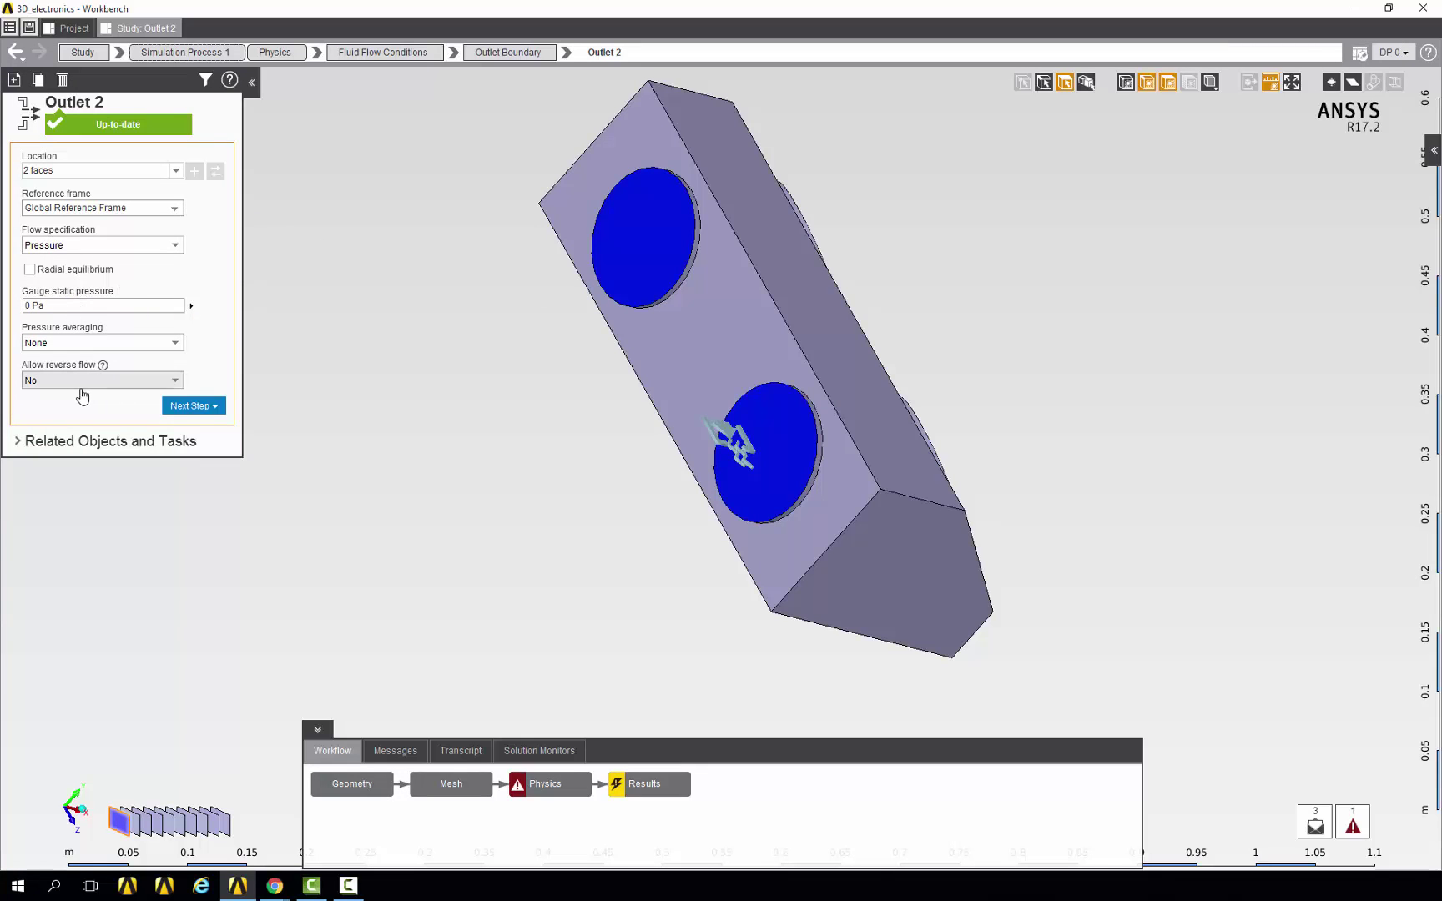
left_click(94, 381)
left_click(84, 418)
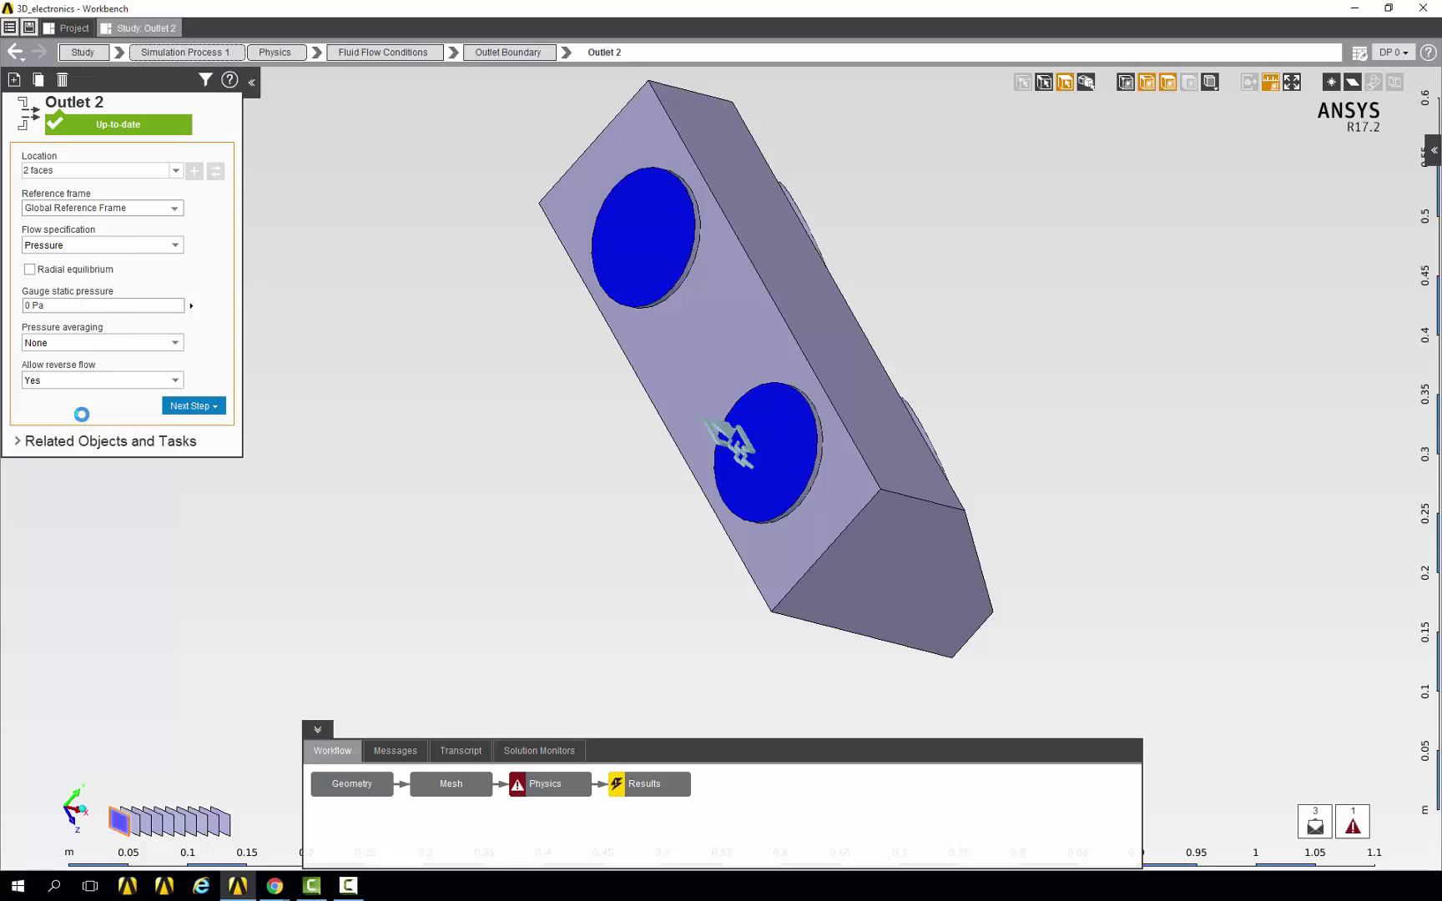
left_click(77, 547)
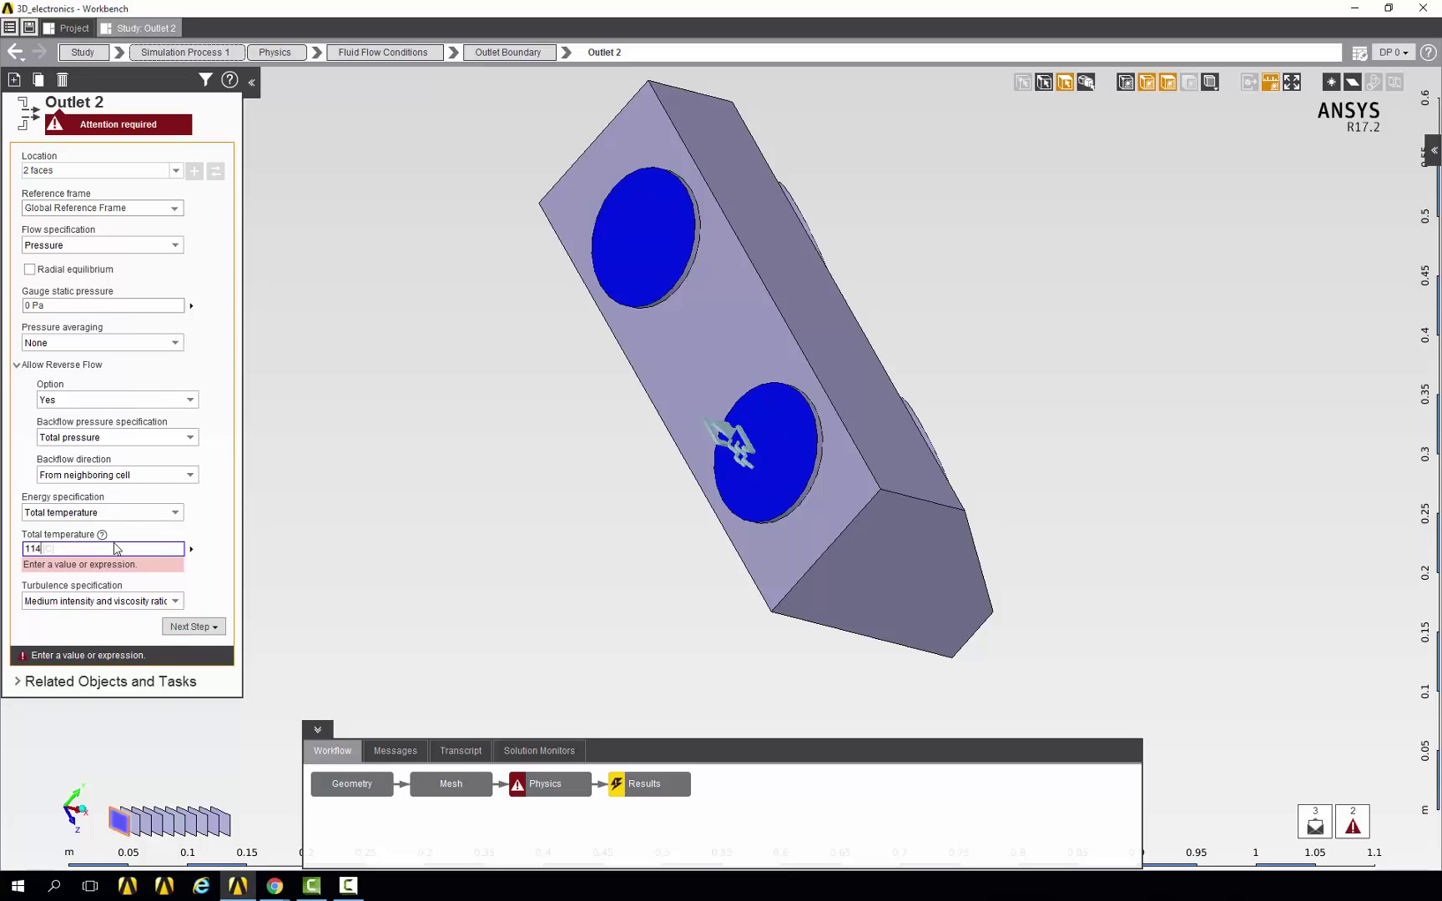
type("114 [F")
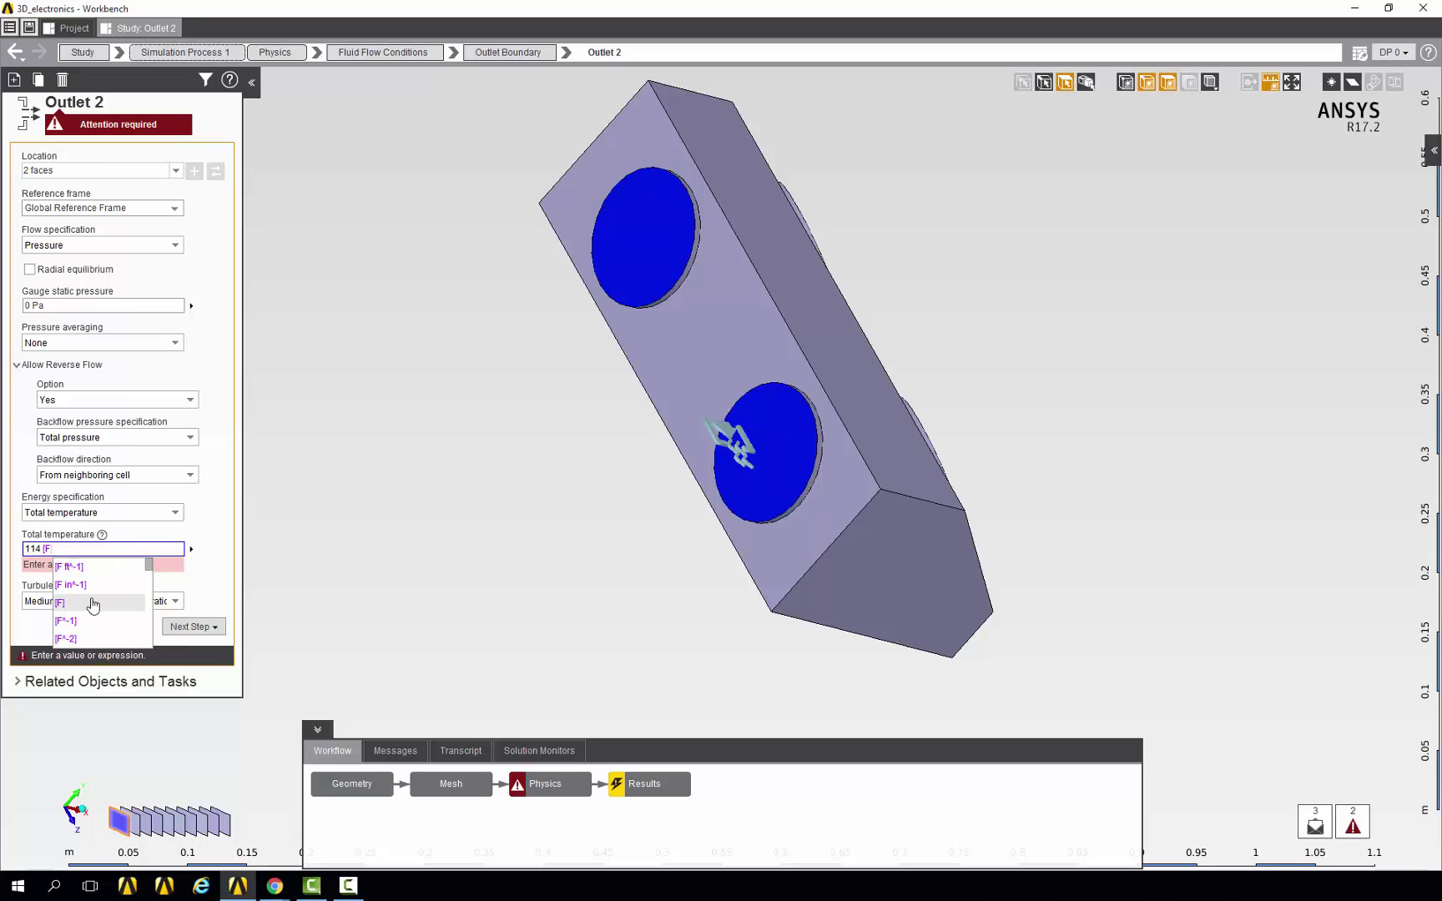
left_click(92, 602)
key("Return")
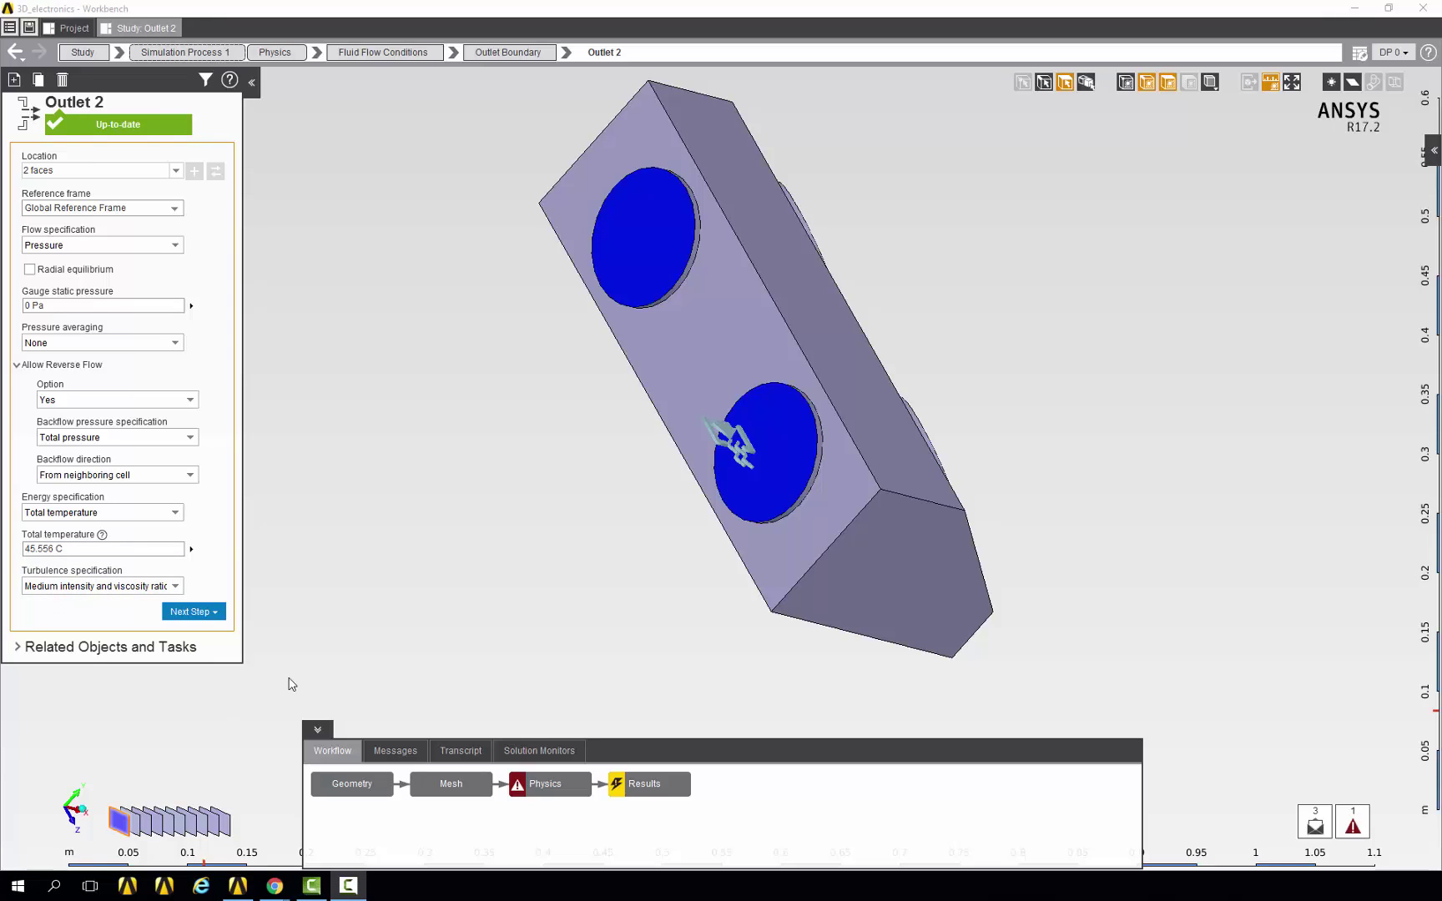
left_click(548, 786)
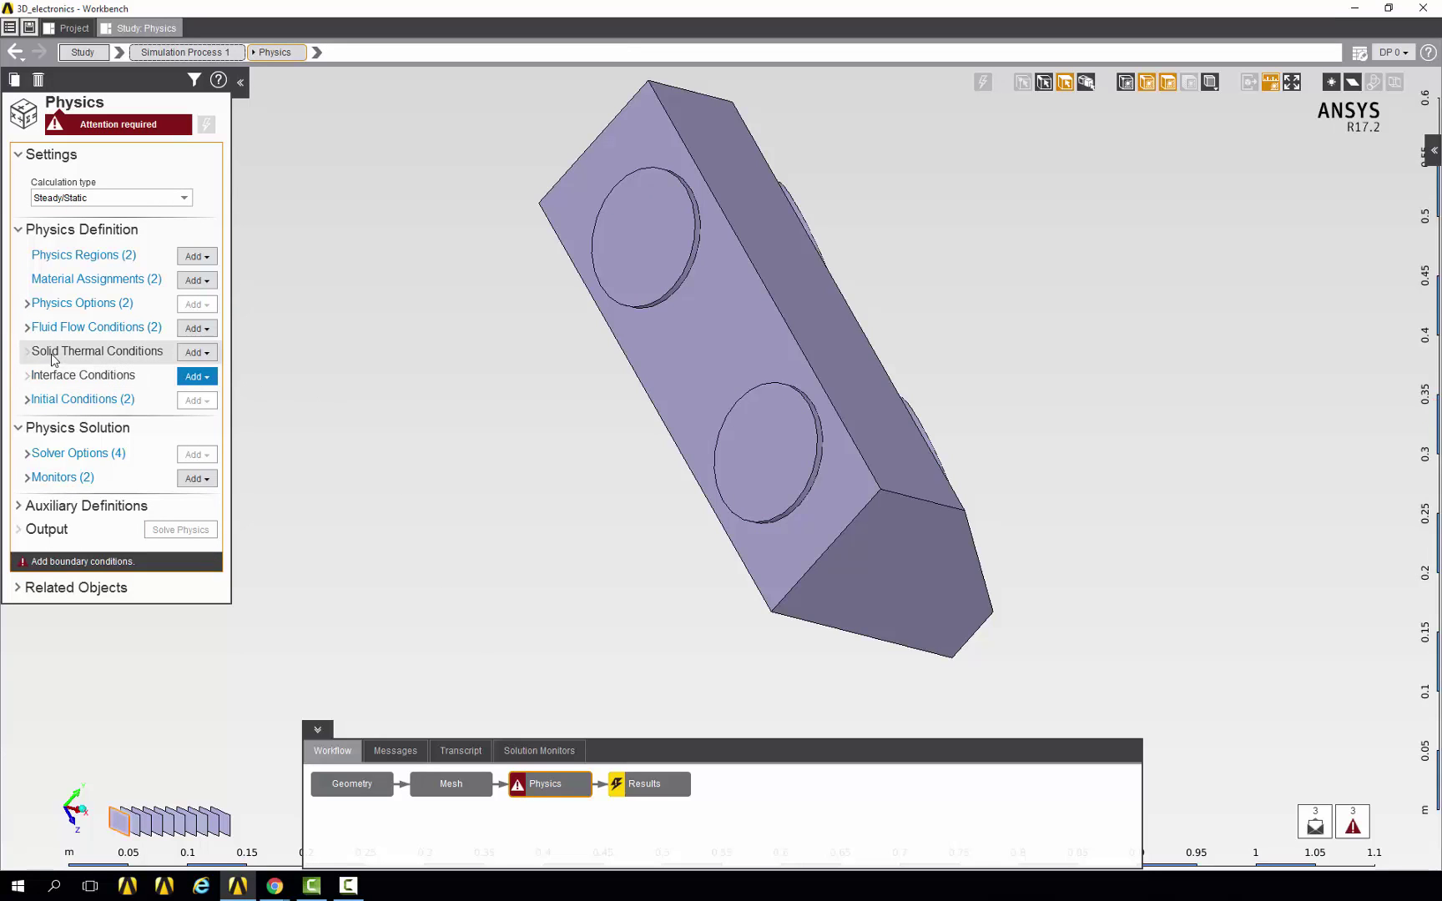
- Add Heat Source 1 of 40682 W/m³ on the 11 internal solid bodies
left_click(198, 354)
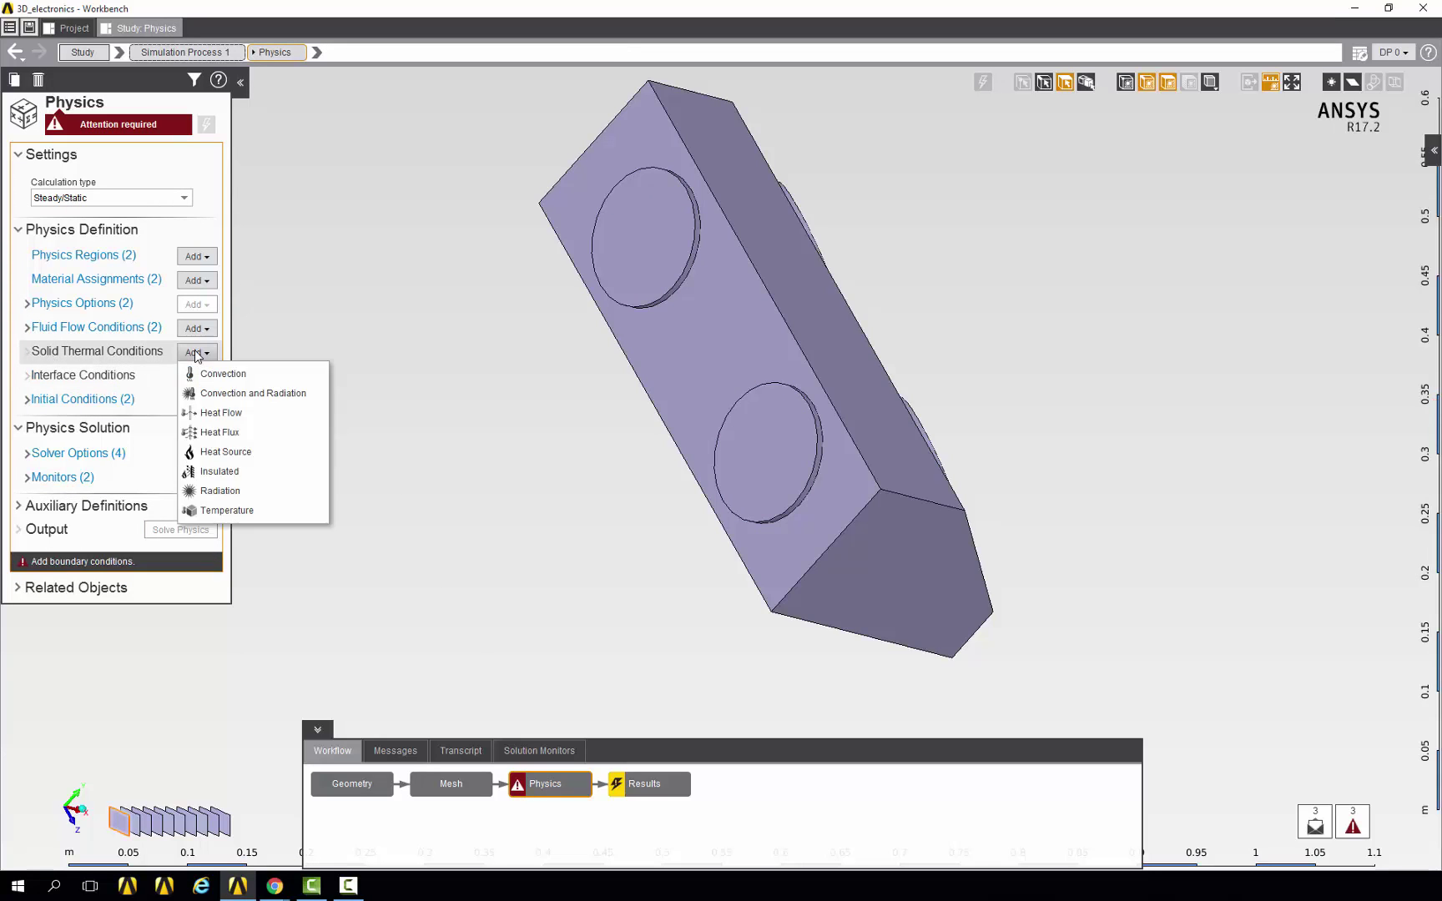
left_click(266, 453)
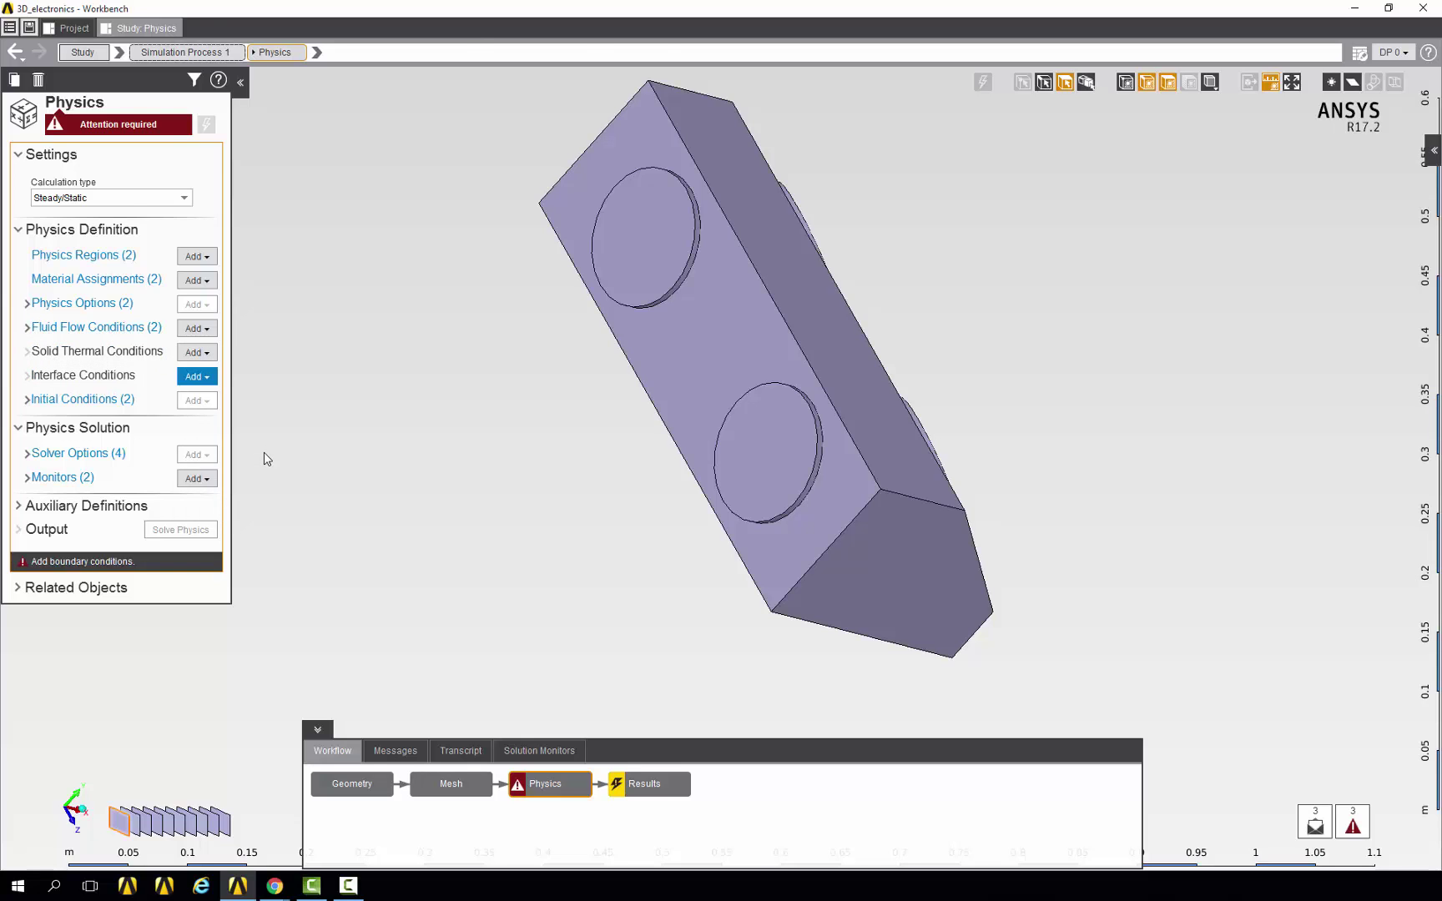
left_click(79, 806)
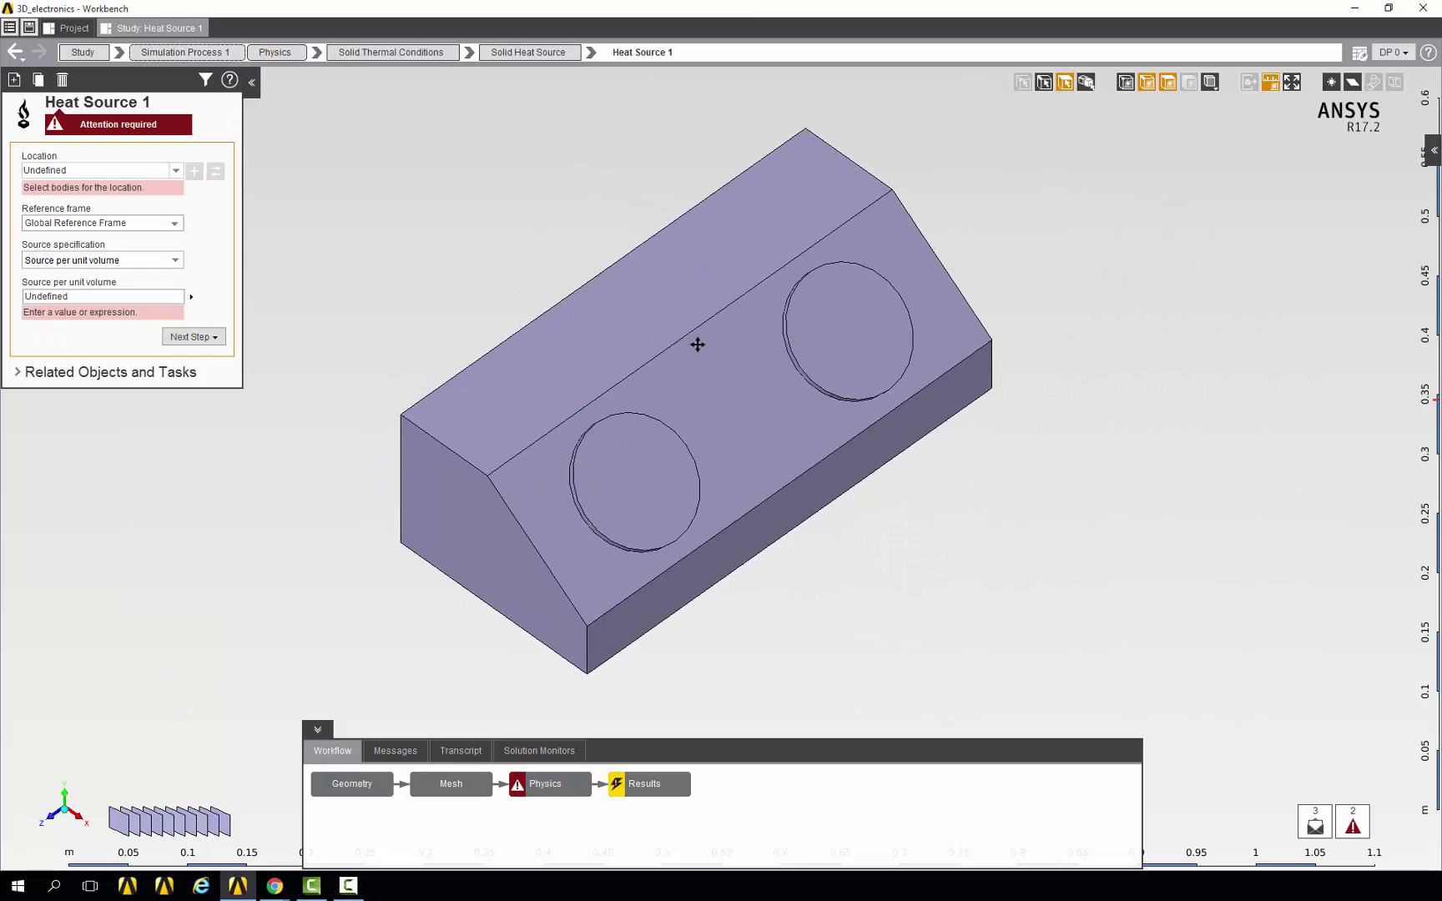
left_click(1085, 82)
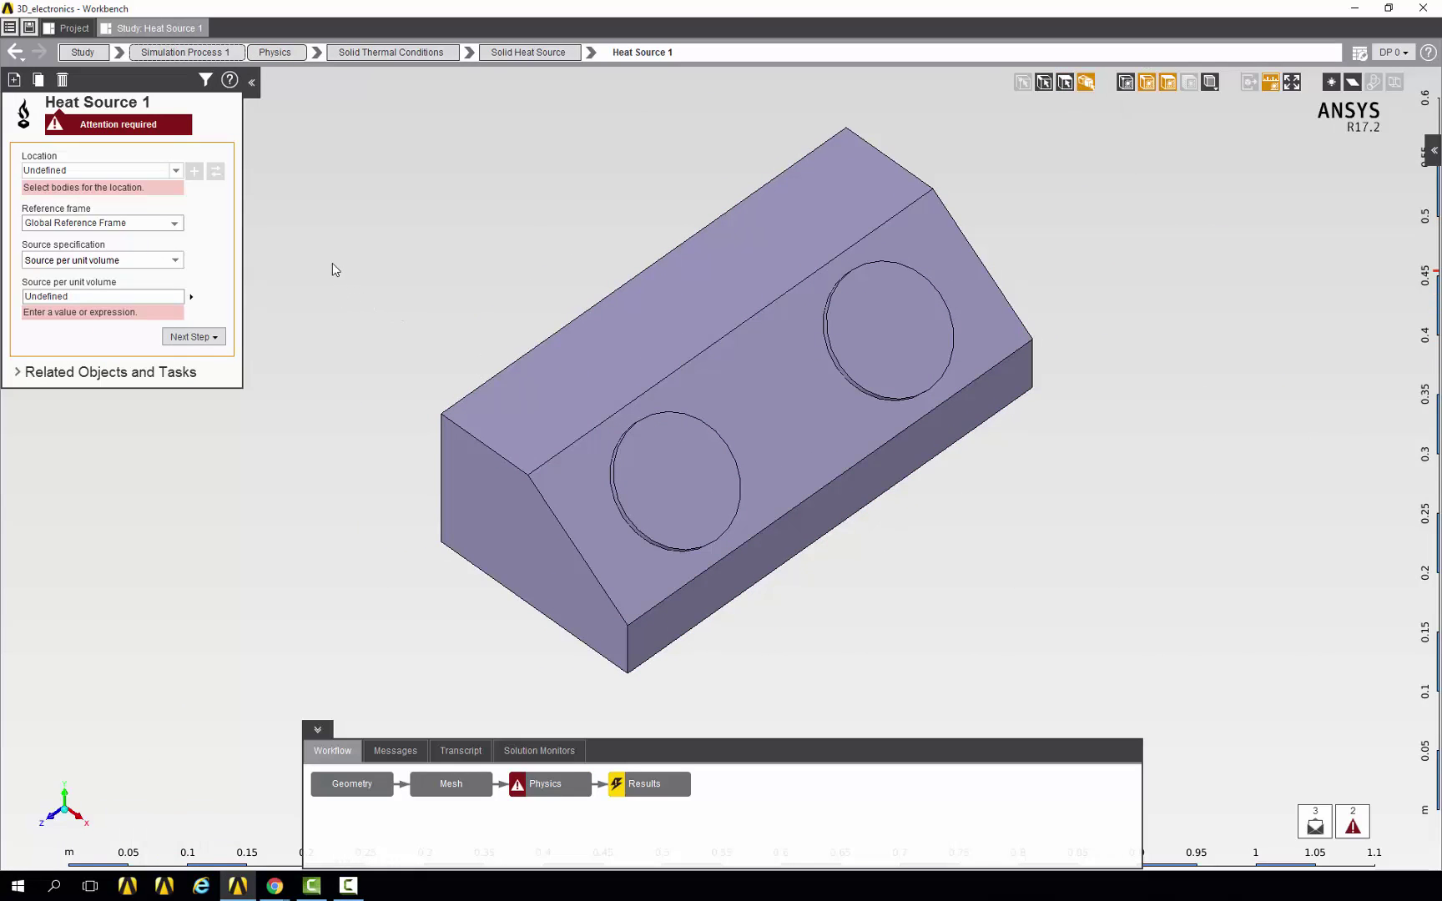
left_click_drag(336, 193, 1170, 664)
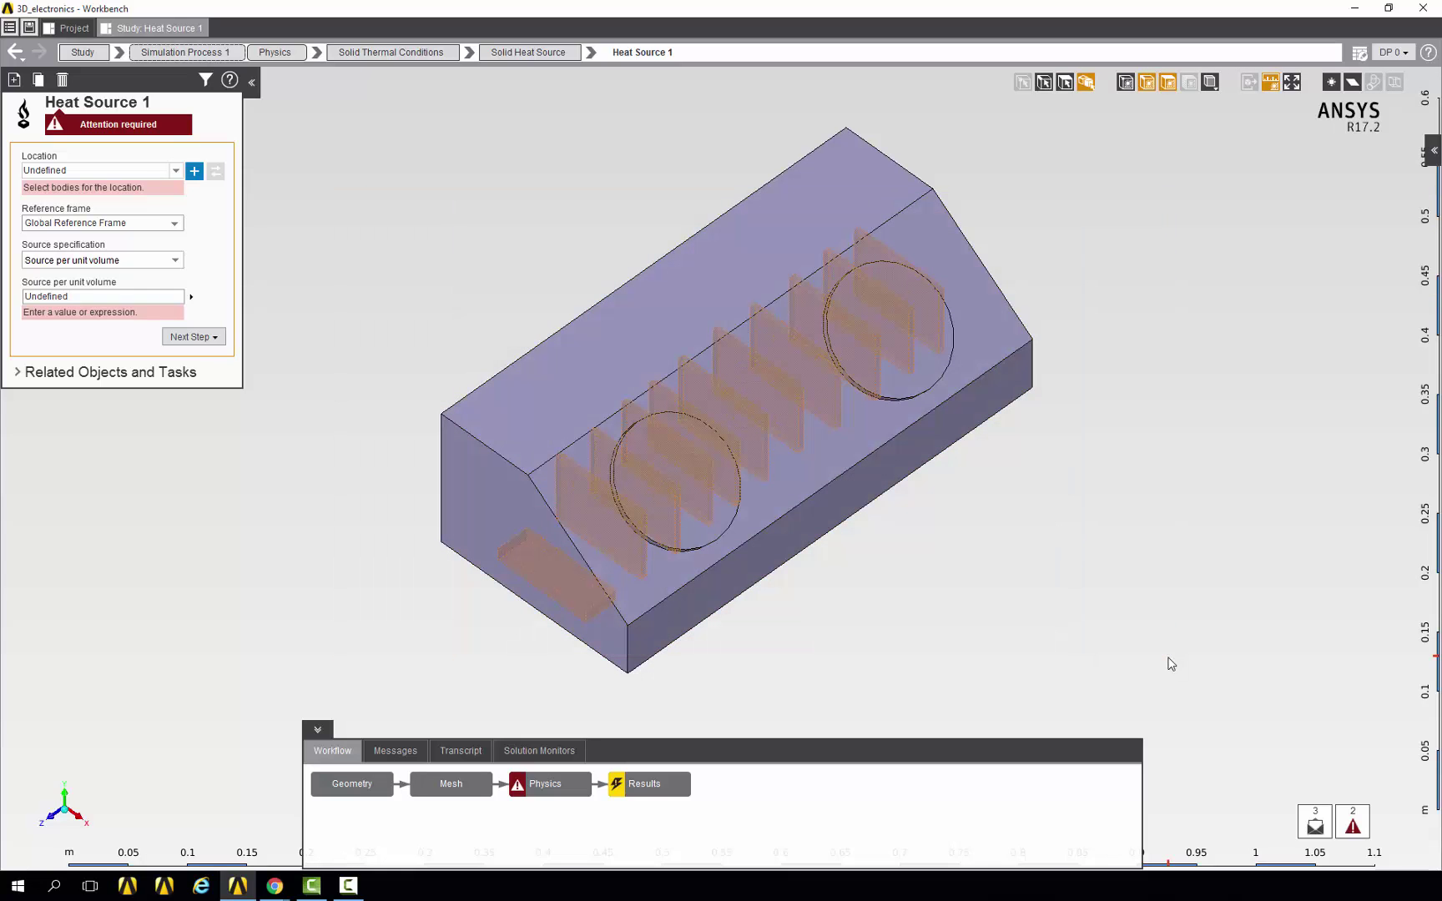
left_click(193, 170)
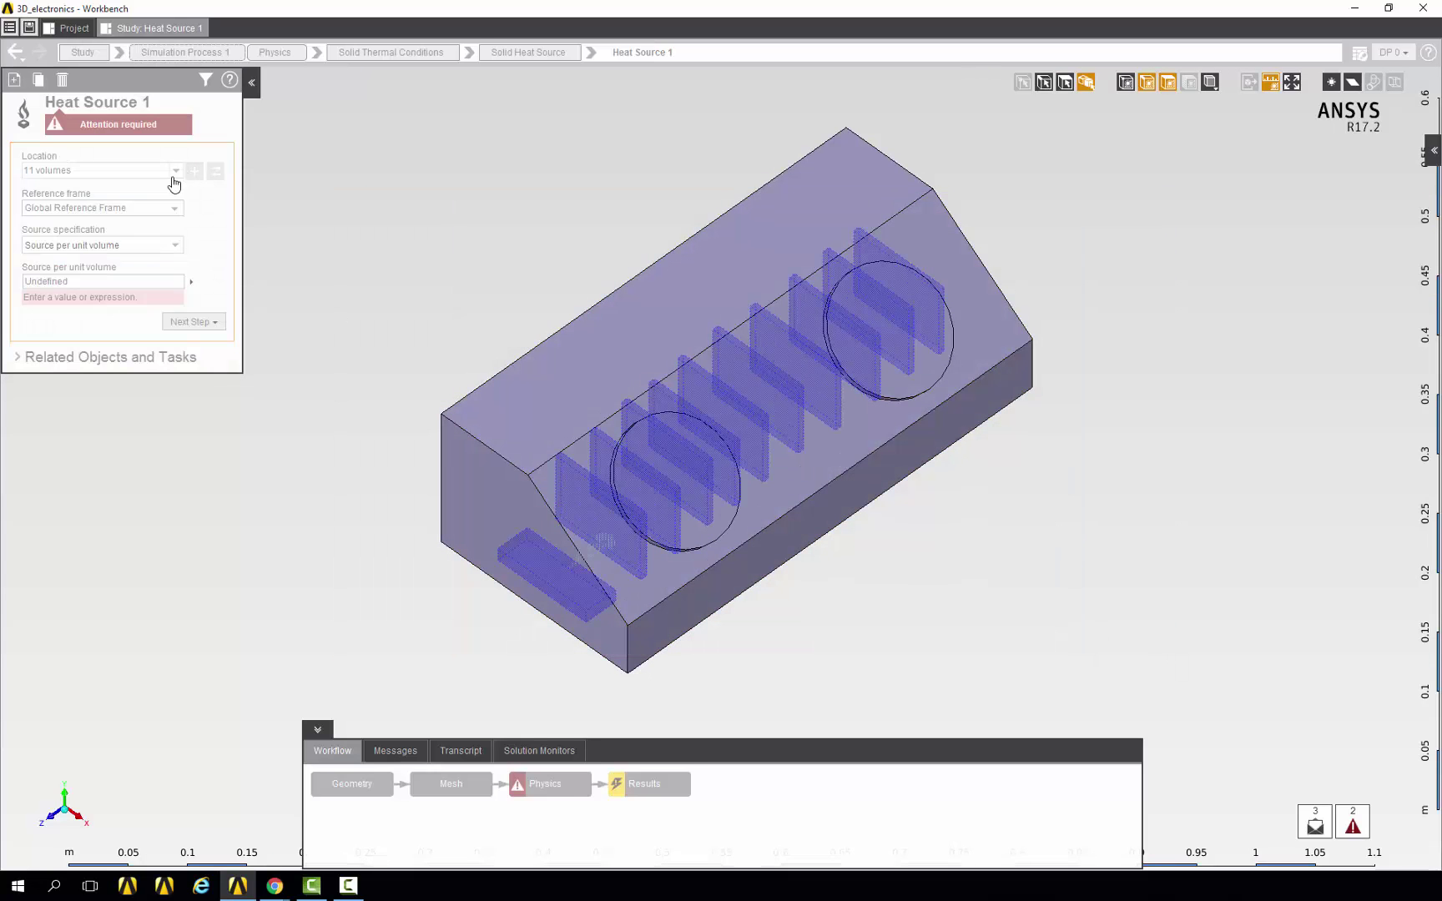
left_click(86, 280)
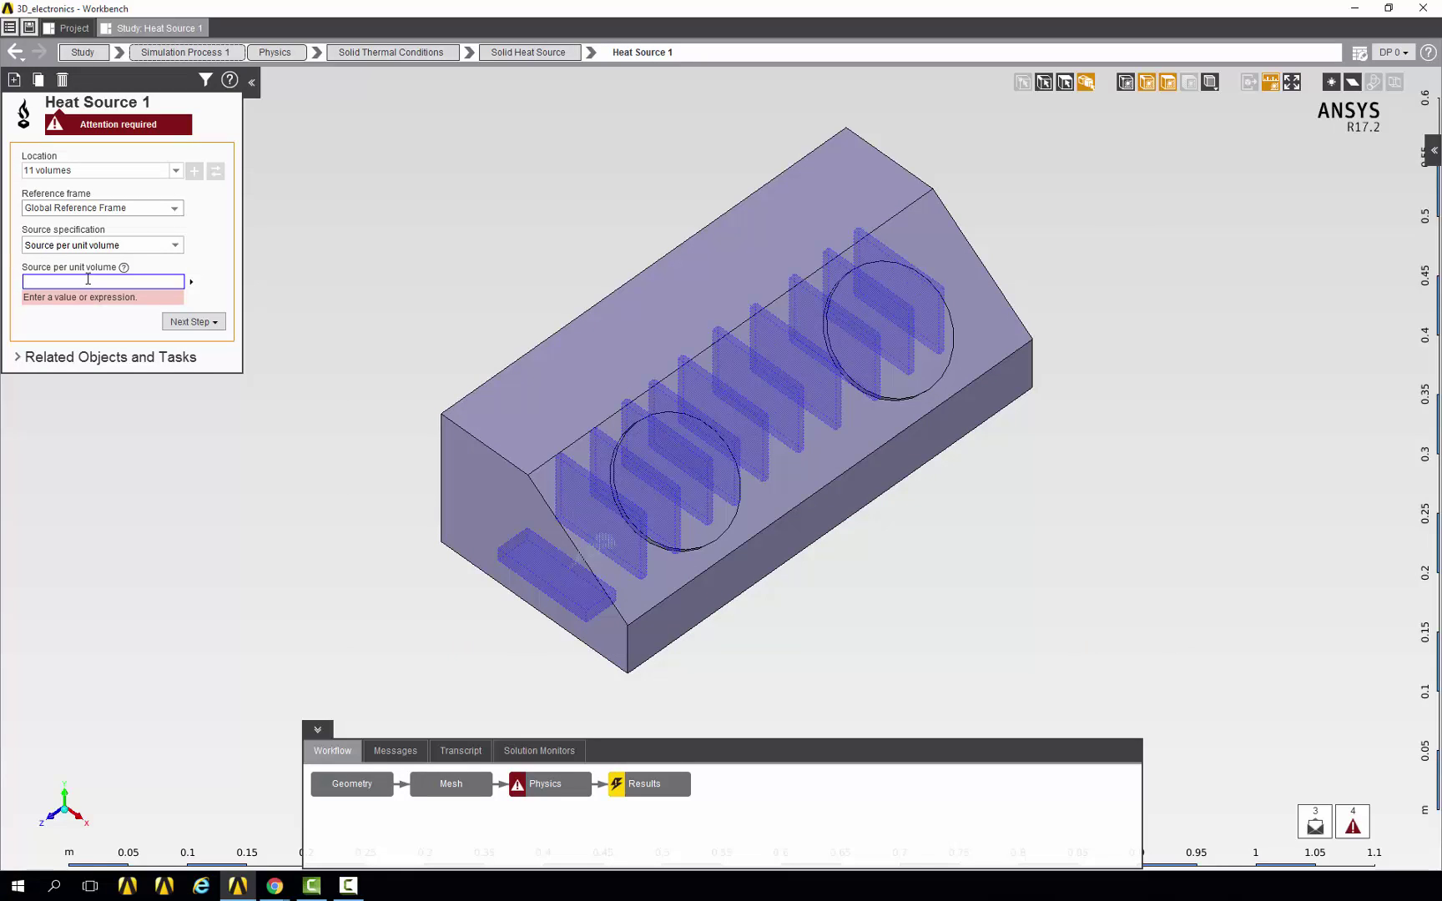
type("40682")
key("Return")
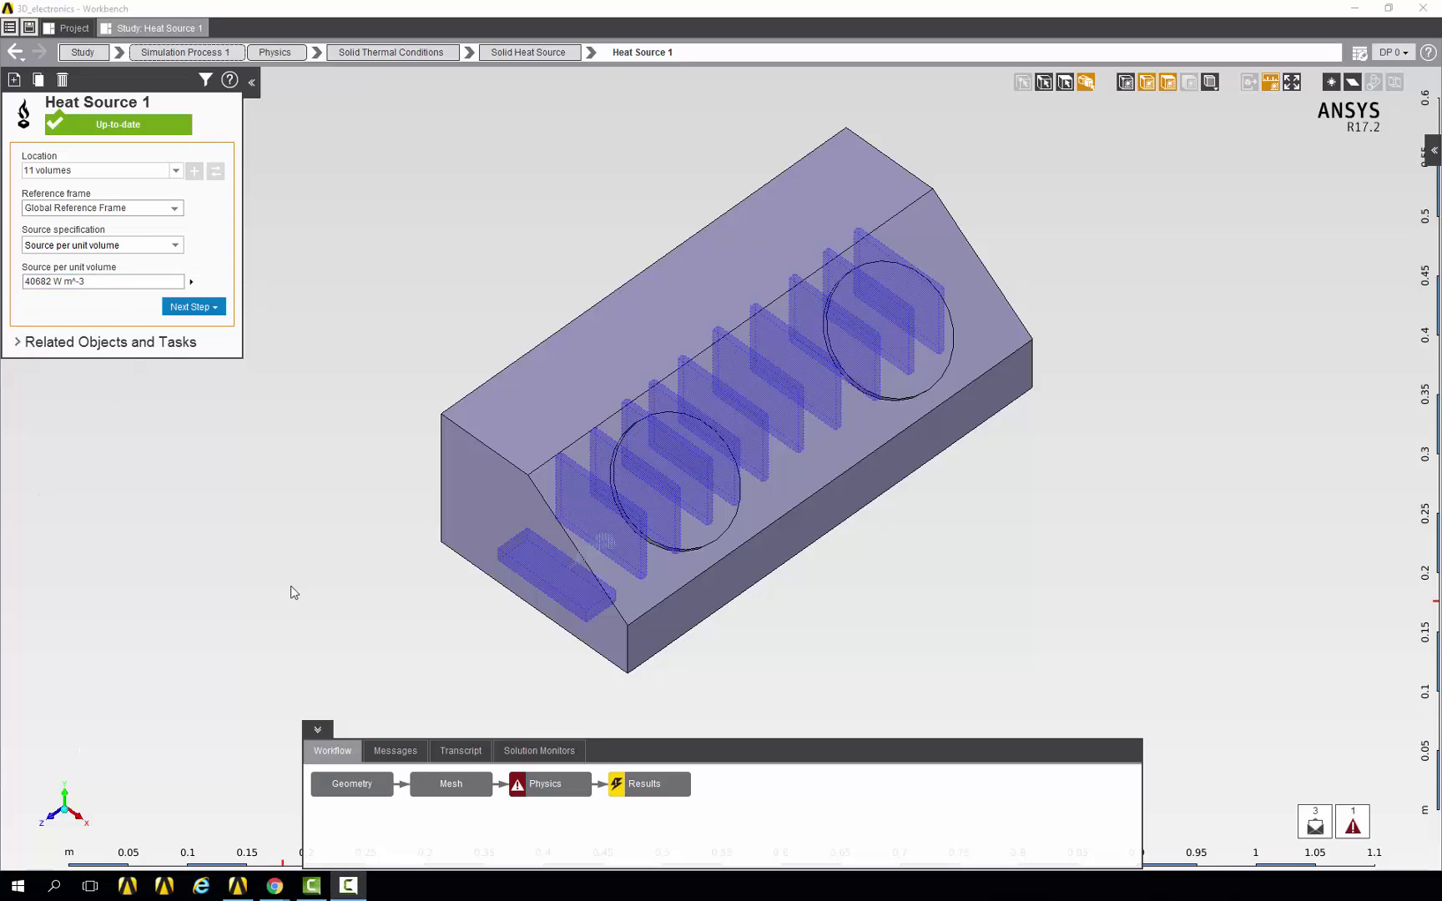
- Add an Insulated condition and turn the model to show its slotted underside
left_click(200, 307)
mouse_move(200, 327)
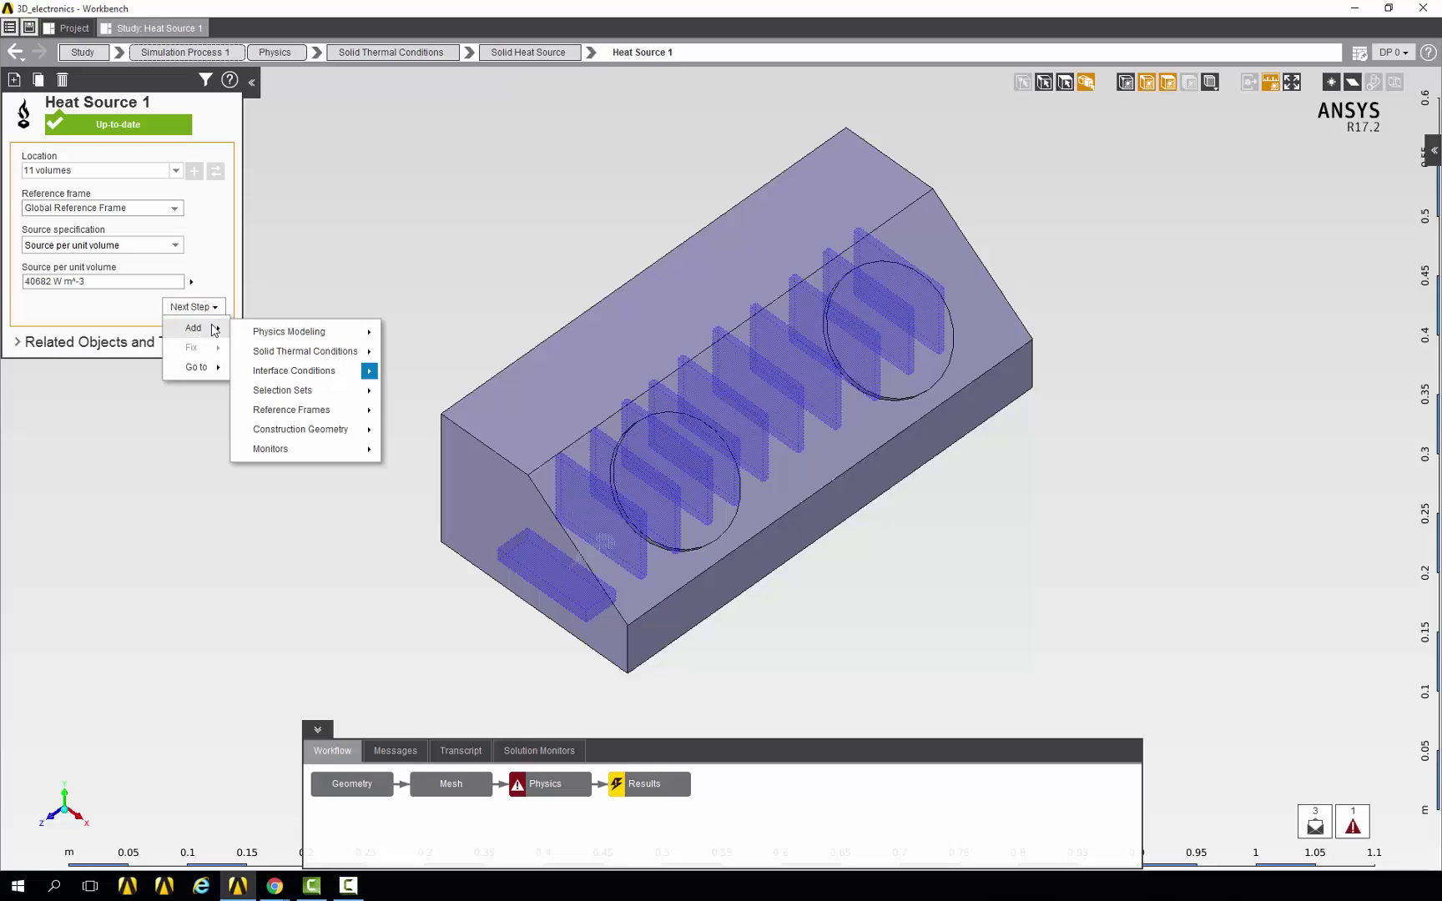
mouse_move(371, 352)
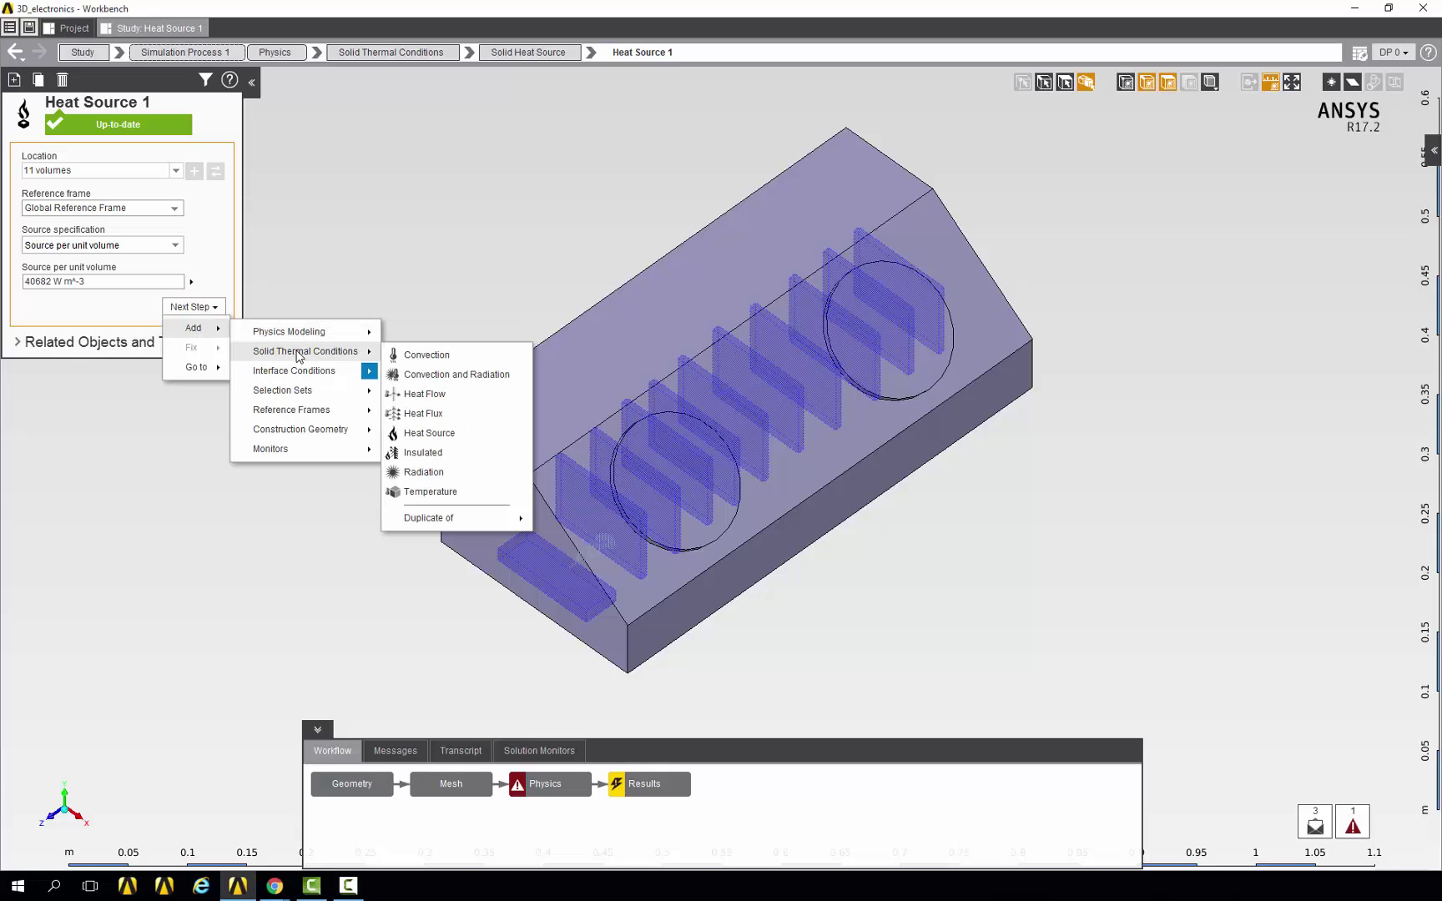
left_click(423, 453)
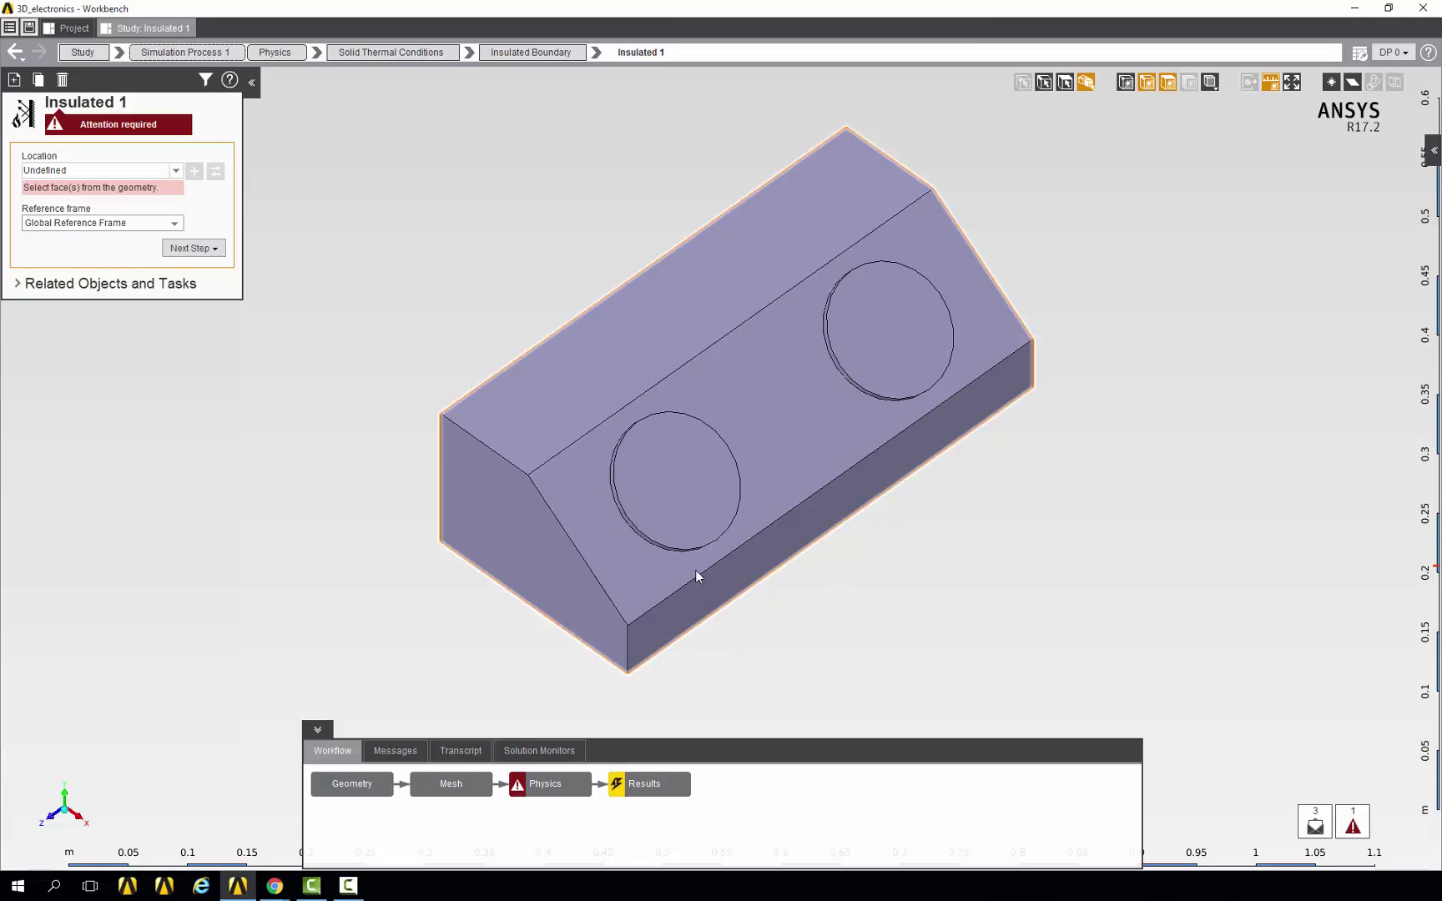
middle_click_drag(753, 529, 725, 112)
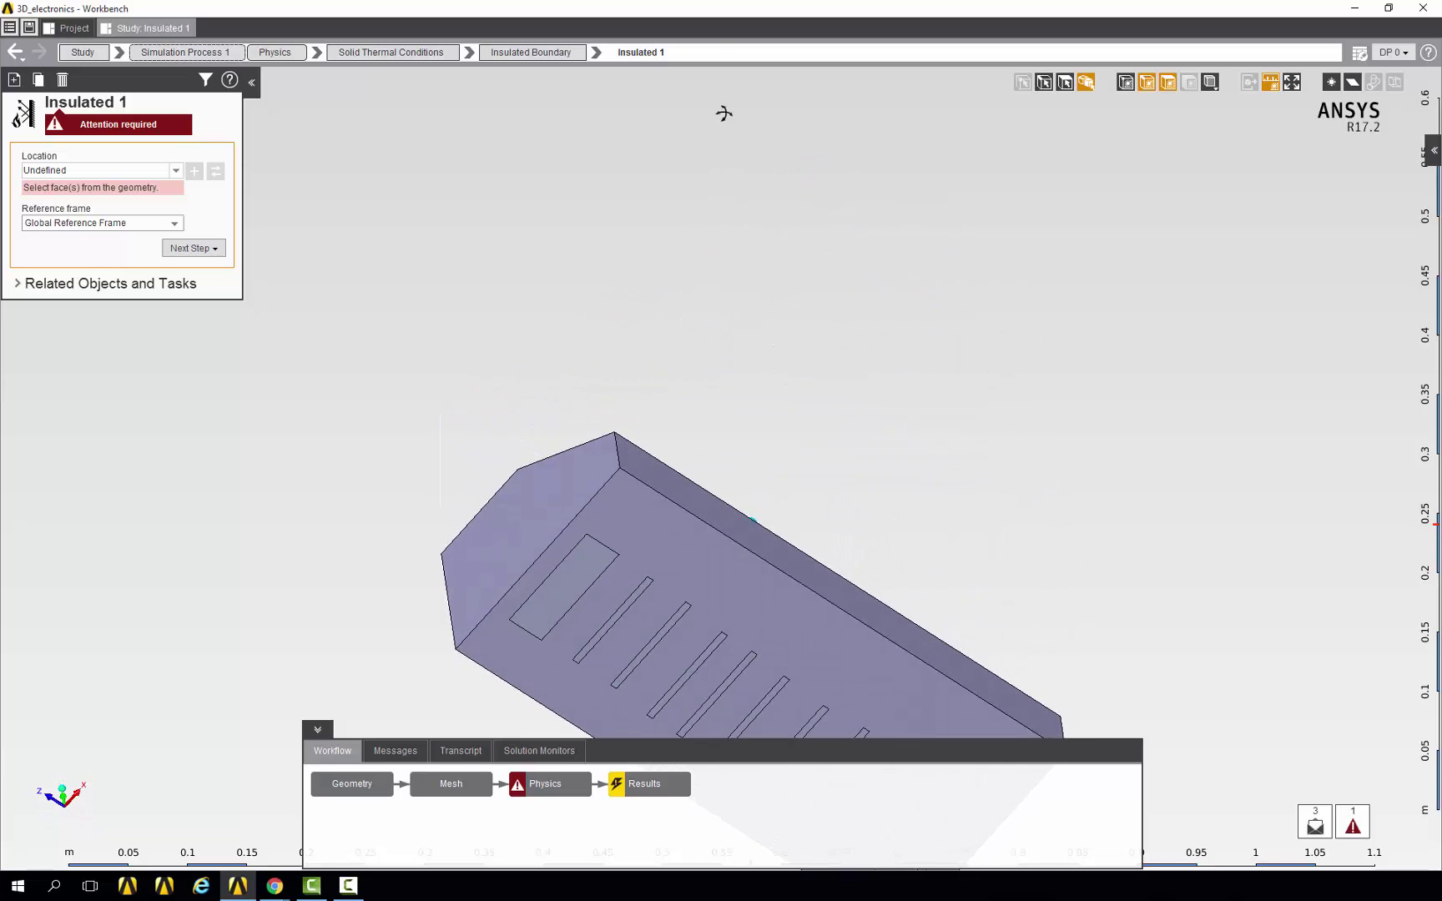
middle_click_drag(740, 708, 747, 435, "ctrl")
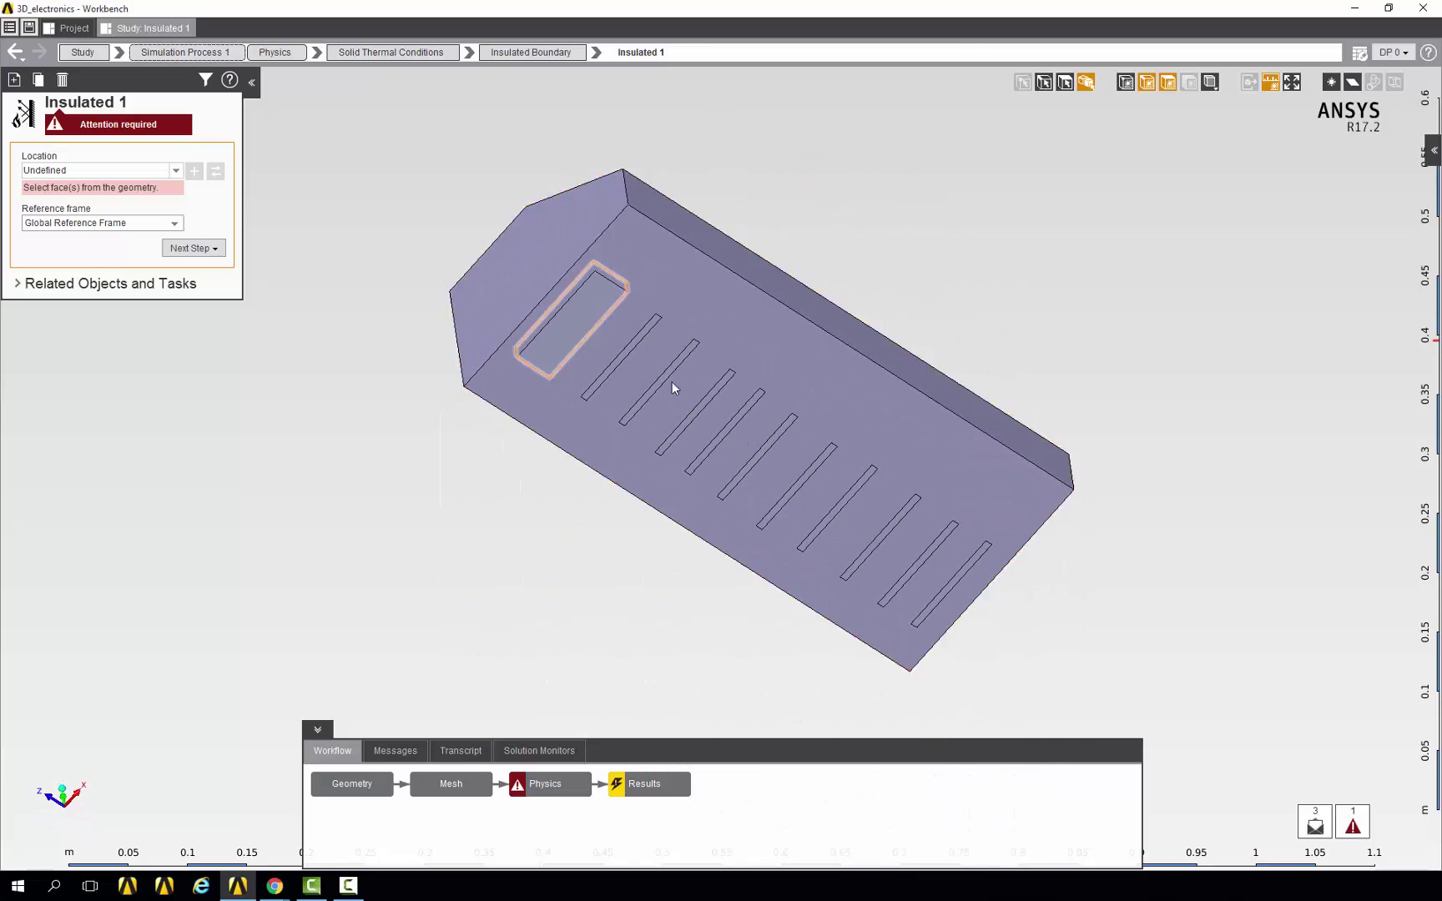
left_click(1064, 81)
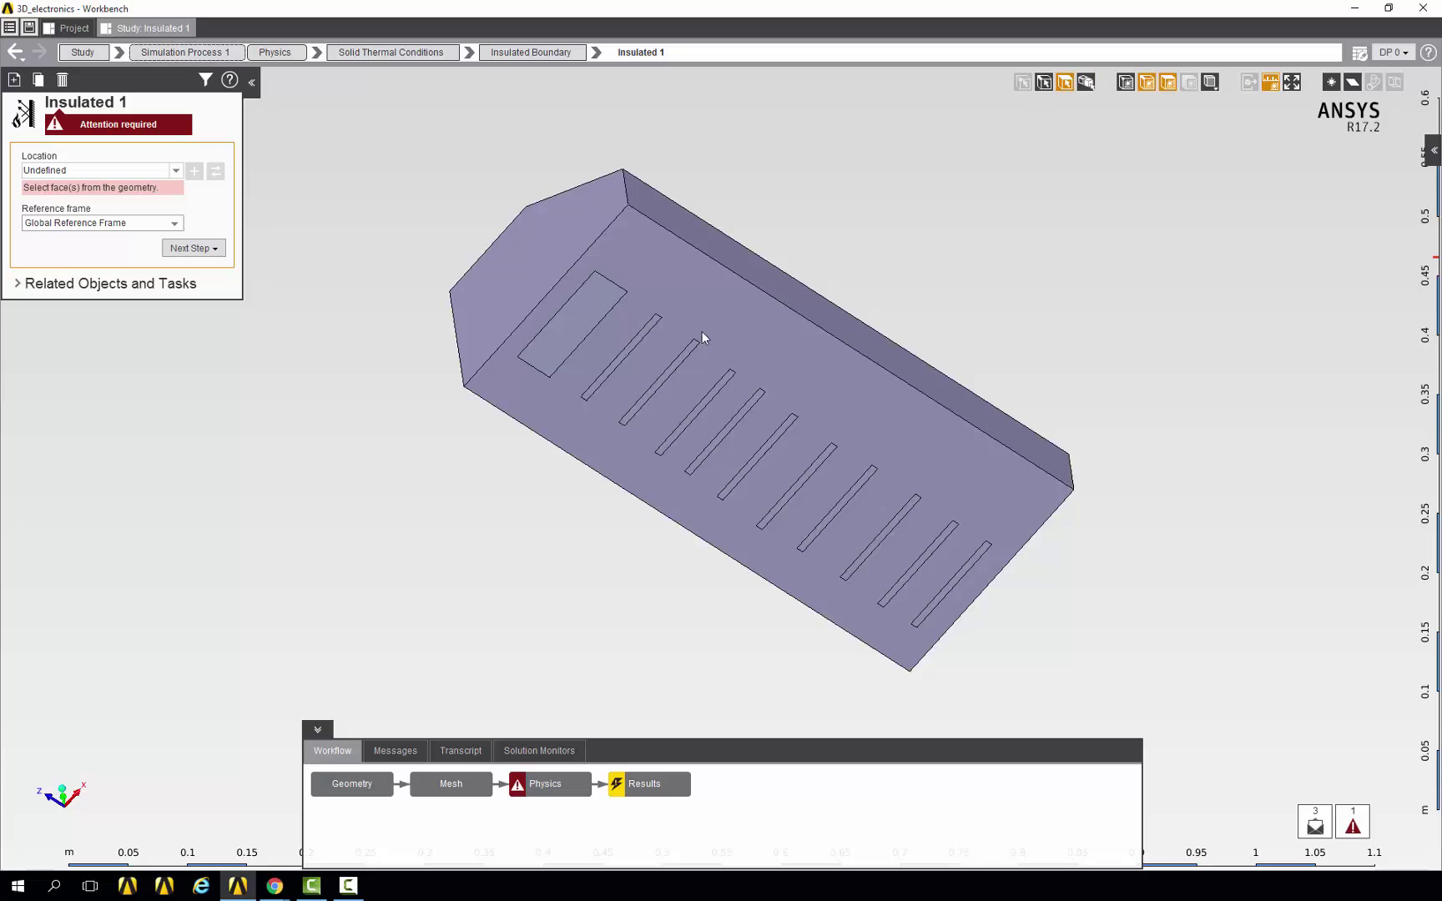
- Insulate the small rectangular face and the ten underside slots, 11 faces in total
left_click(591, 305)
left_click(634, 338)
left_click(634, 338, "ctrl")
left_click(672, 368, "ctrl")
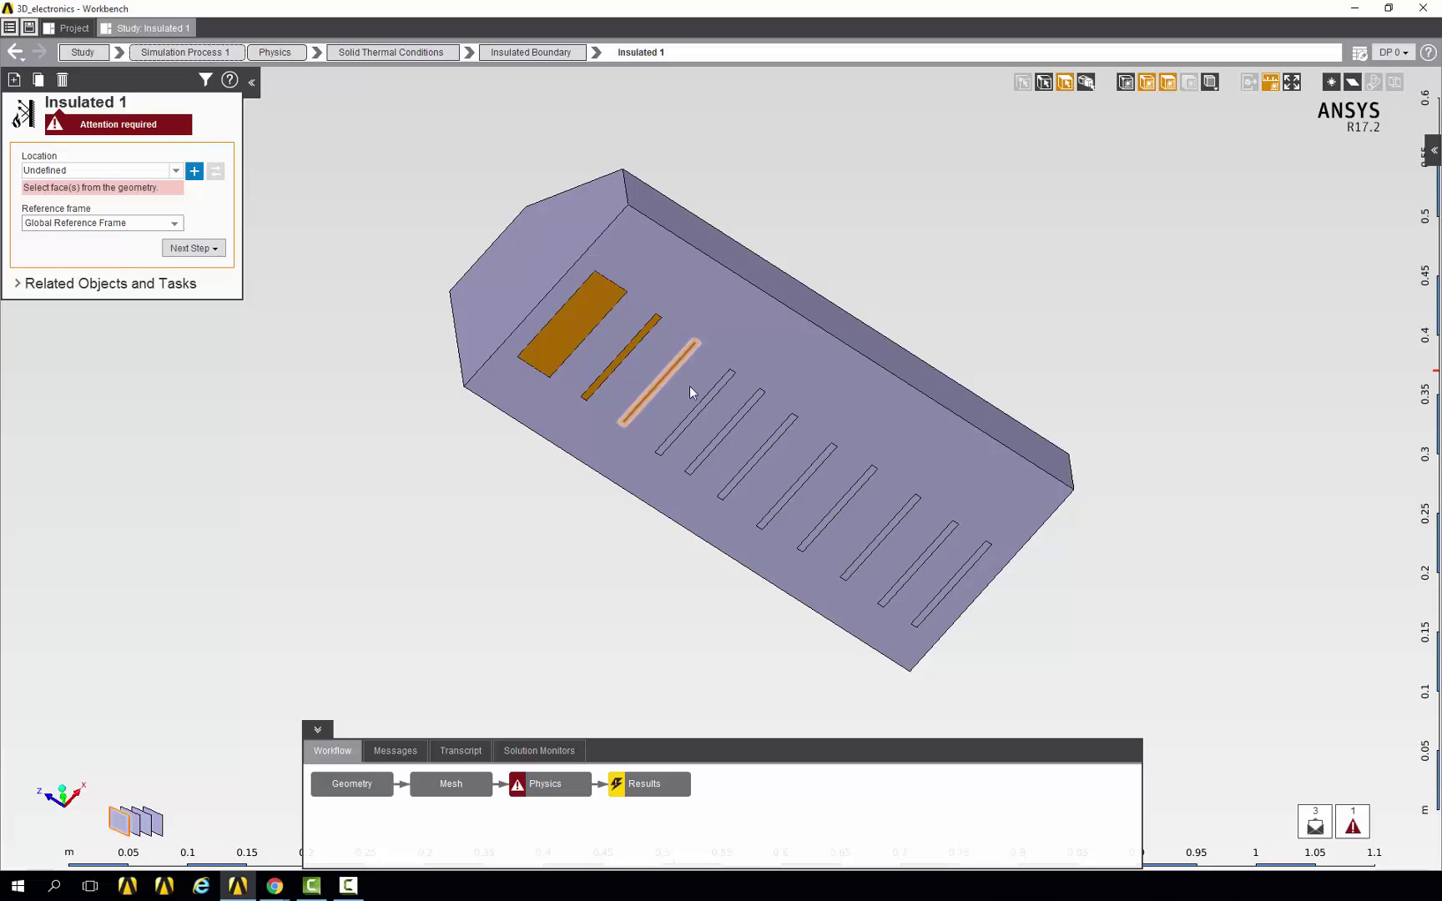
left_click(701, 402, "ctrl")
left_click(729, 424, "ctrl")
left_click(766, 450, "ctrl")
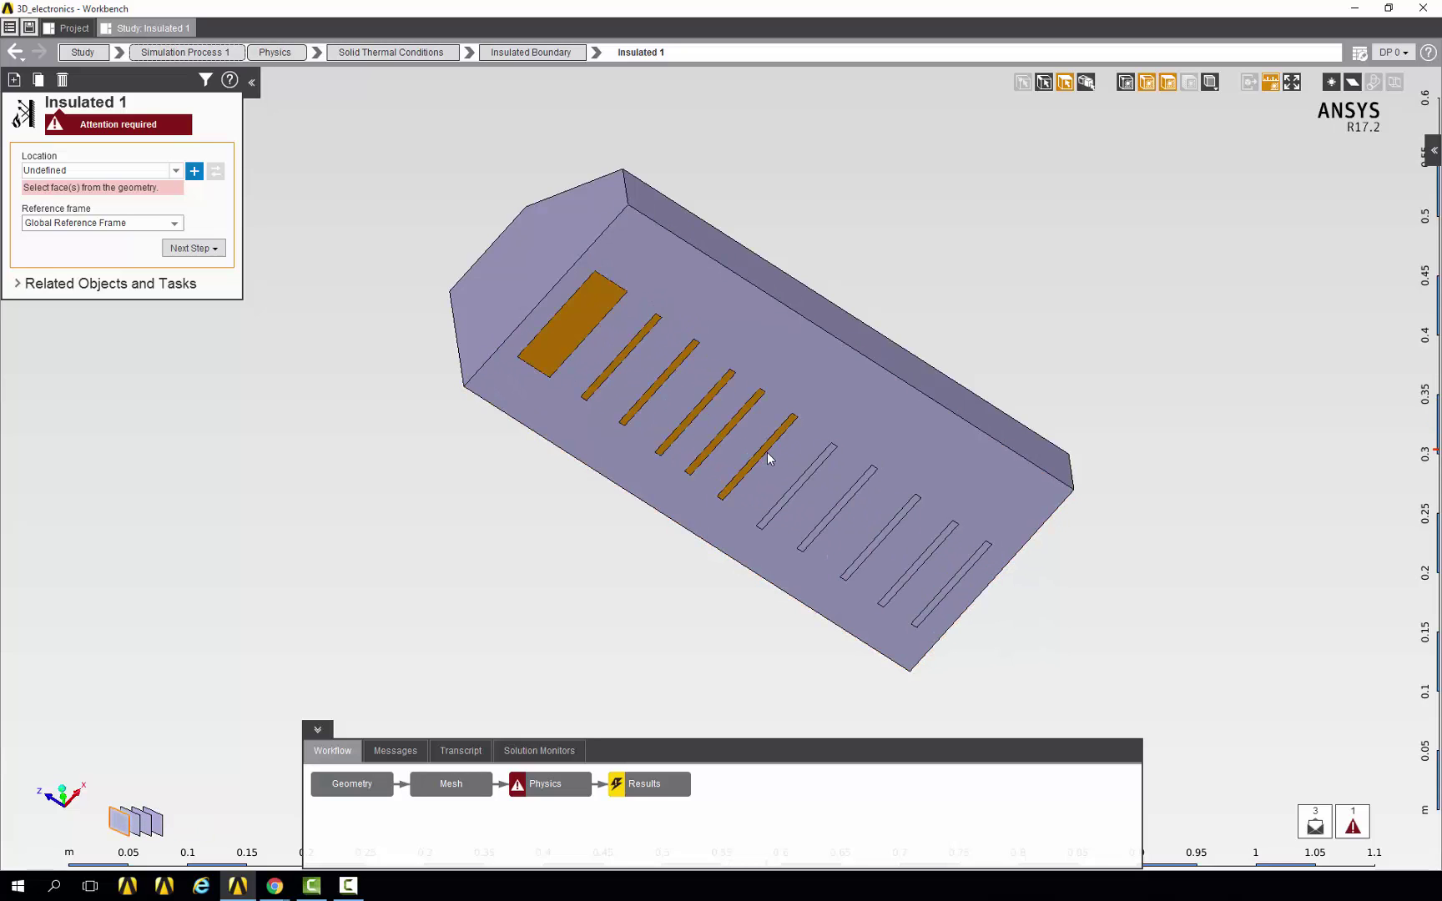
left_click(808, 477, "ctrl")
left_click(844, 502, "ctrl")
left_click(883, 535, "ctrl")
left_click(925, 557, "ctrl")
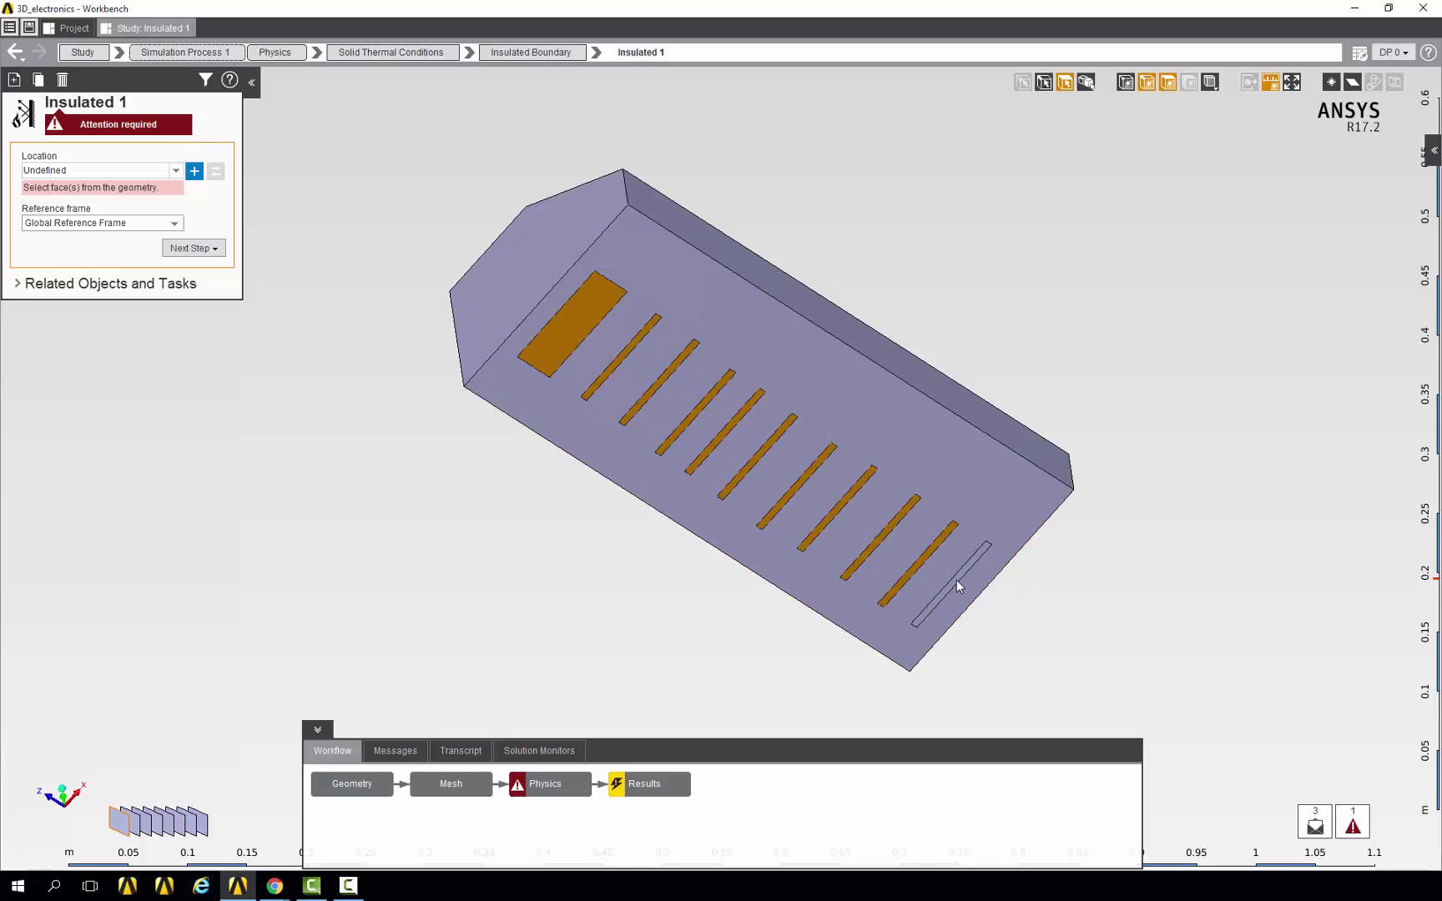
left_click(957, 580, "ctrl")
left_click(194, 170)
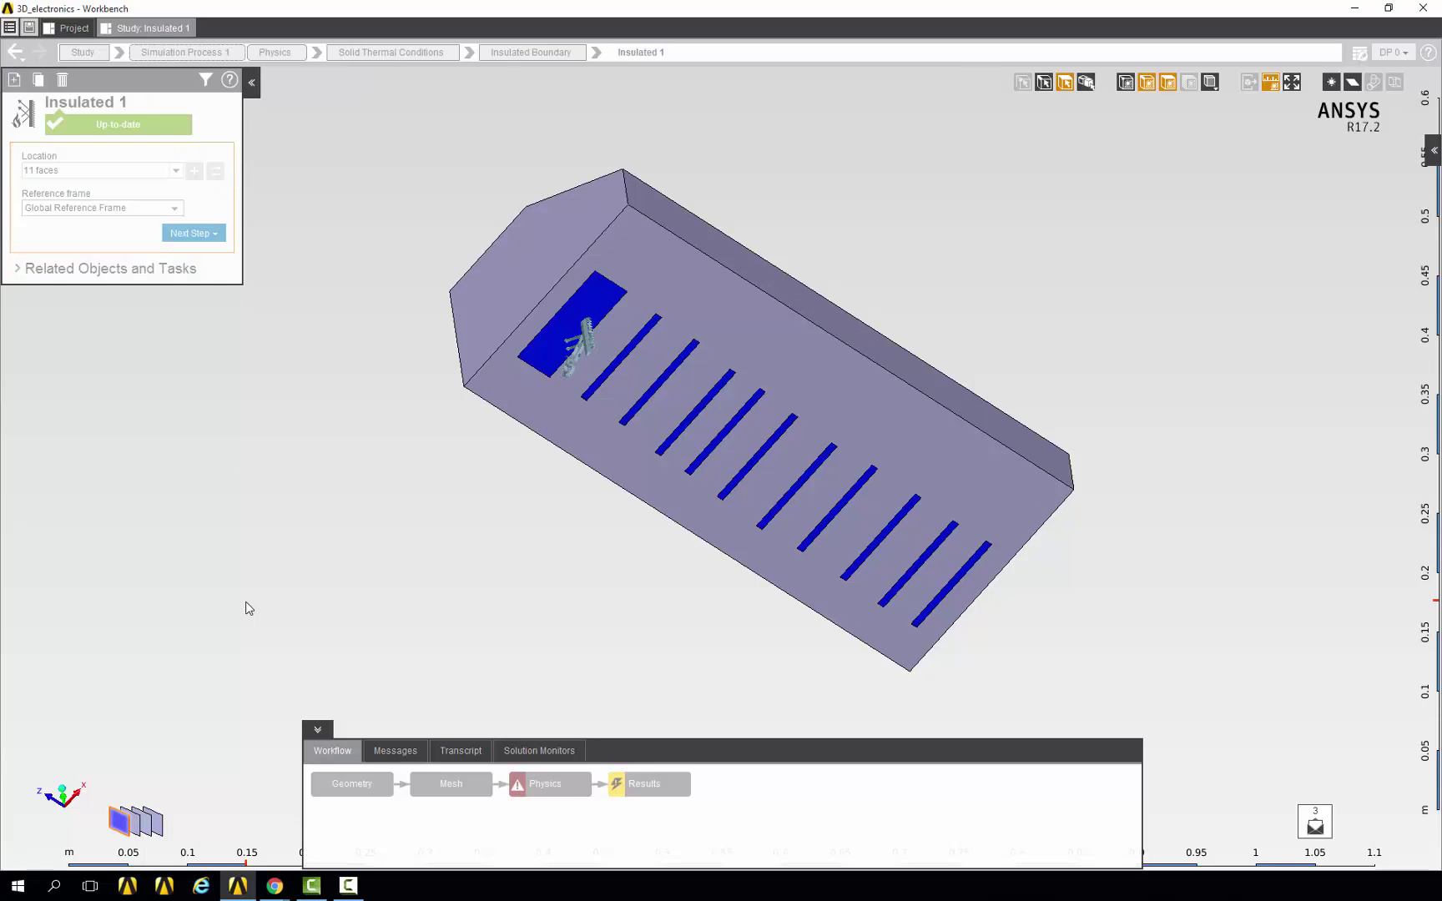
left_click(502, 783)
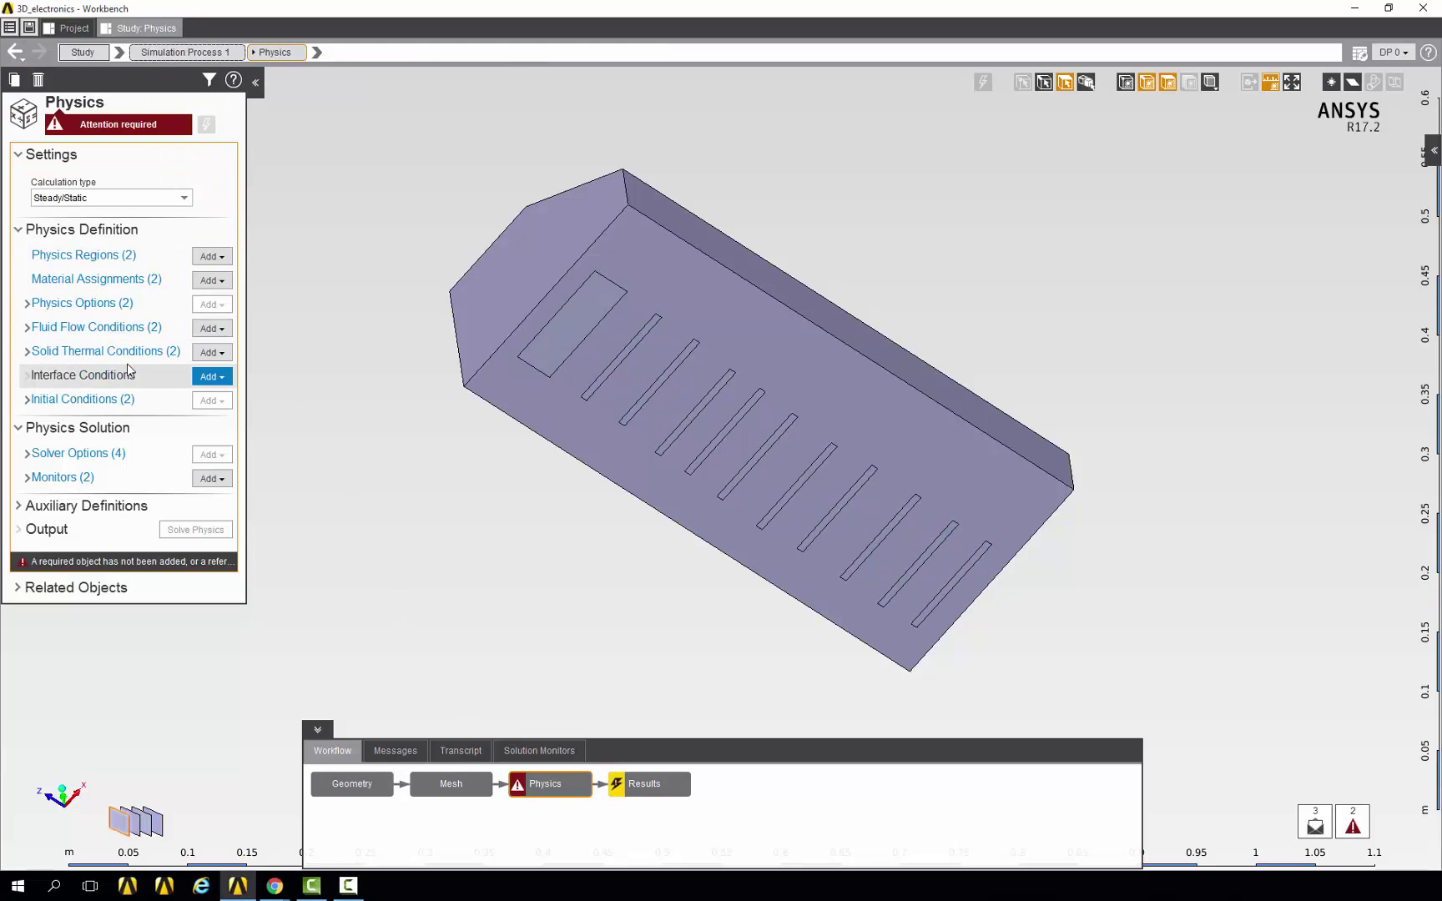
- Add Wall 1 on the fluid body's 66 faces, keeping no slip, stationary and insulated
left_click(141, 327)
left_click(54, 183)
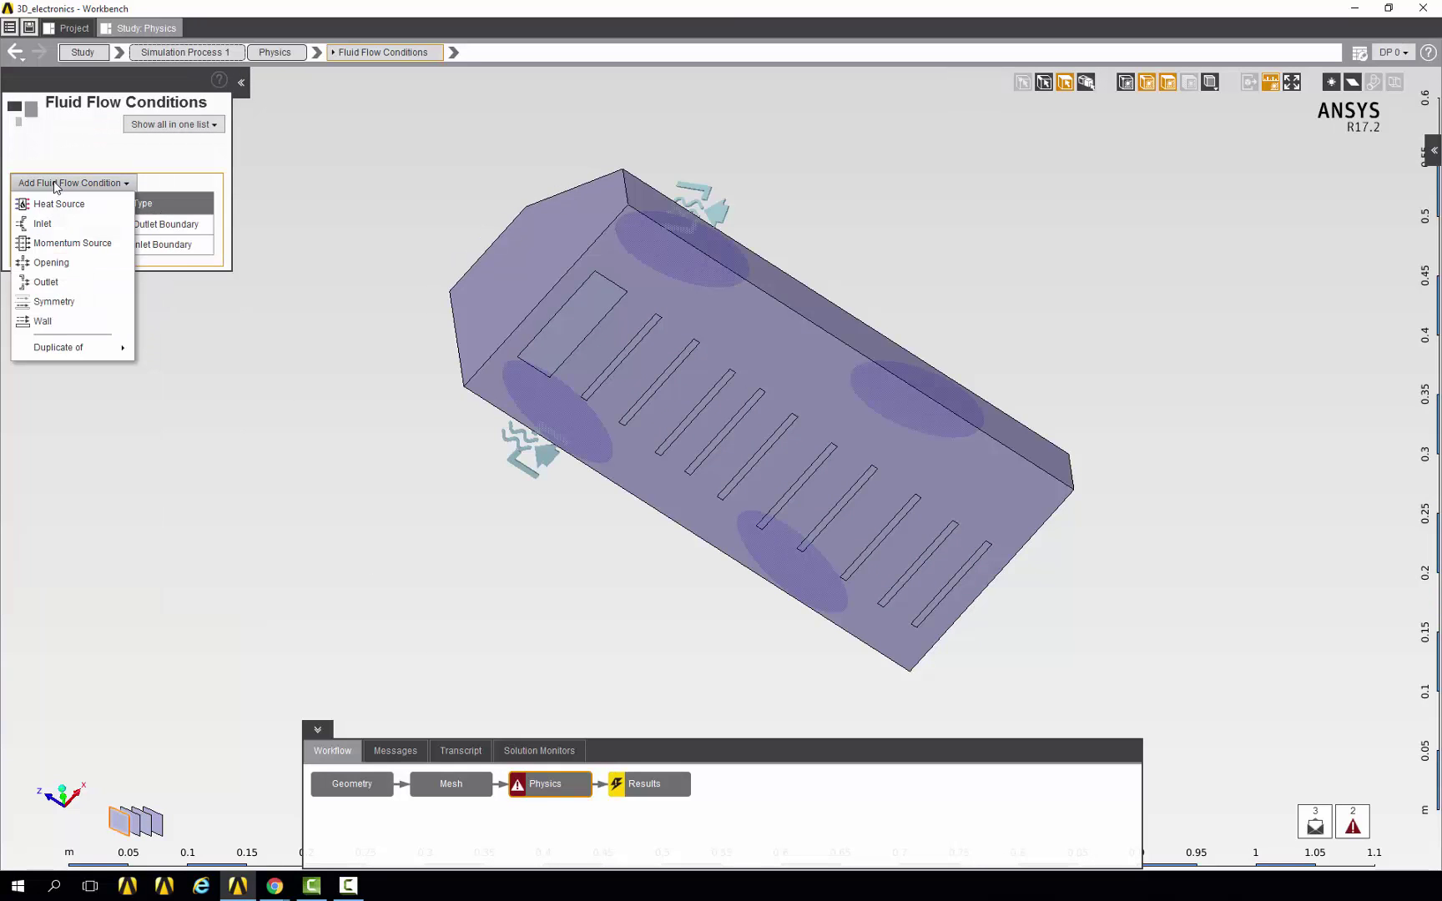
left_click(50, 321)
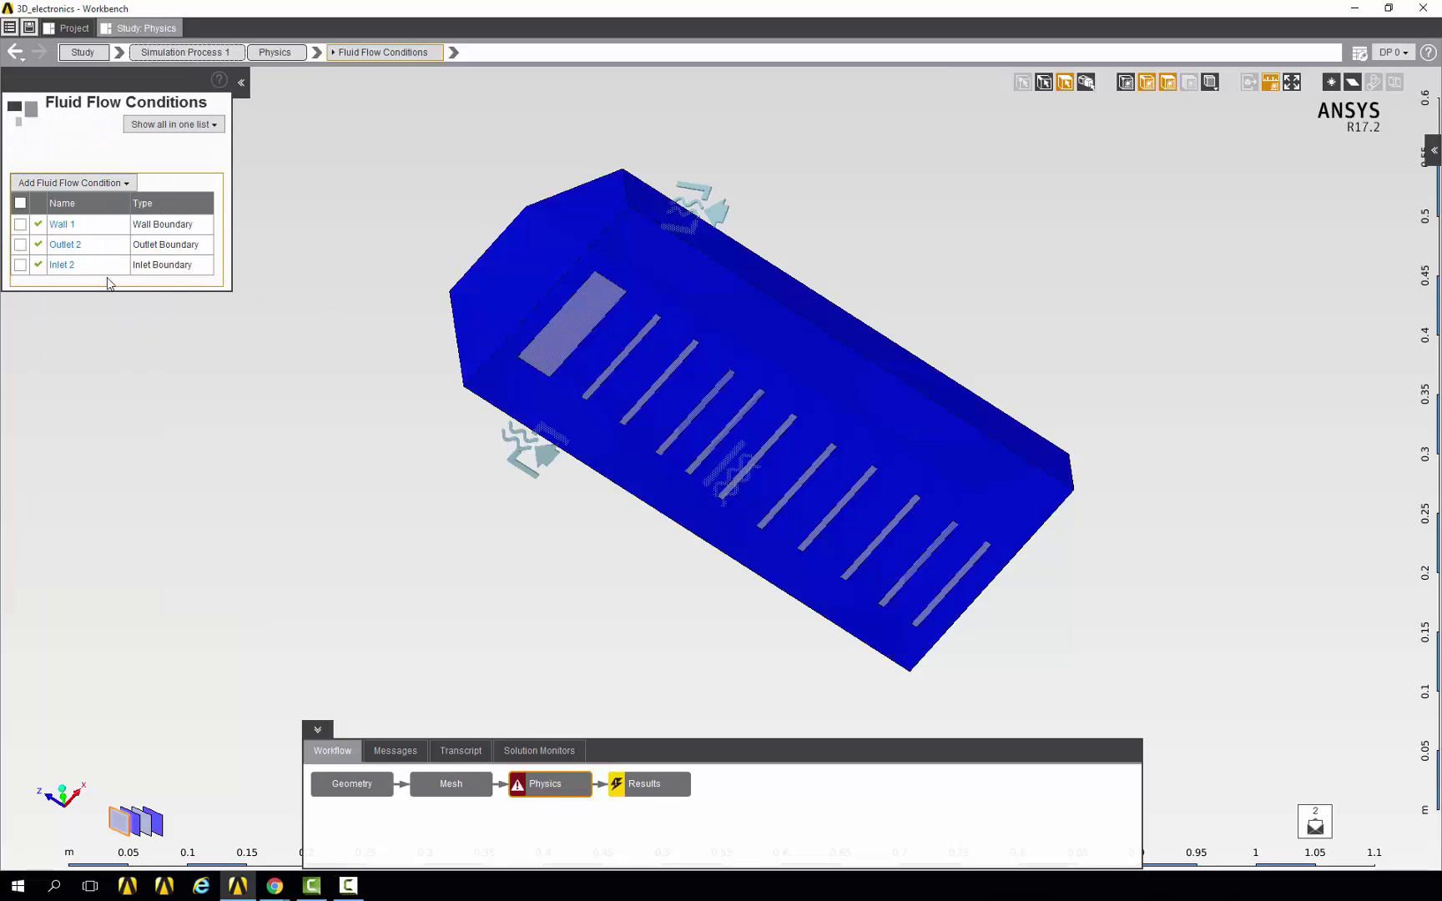
left_click(62, 225)
middle_click_drag(553, 241, 553, 733)
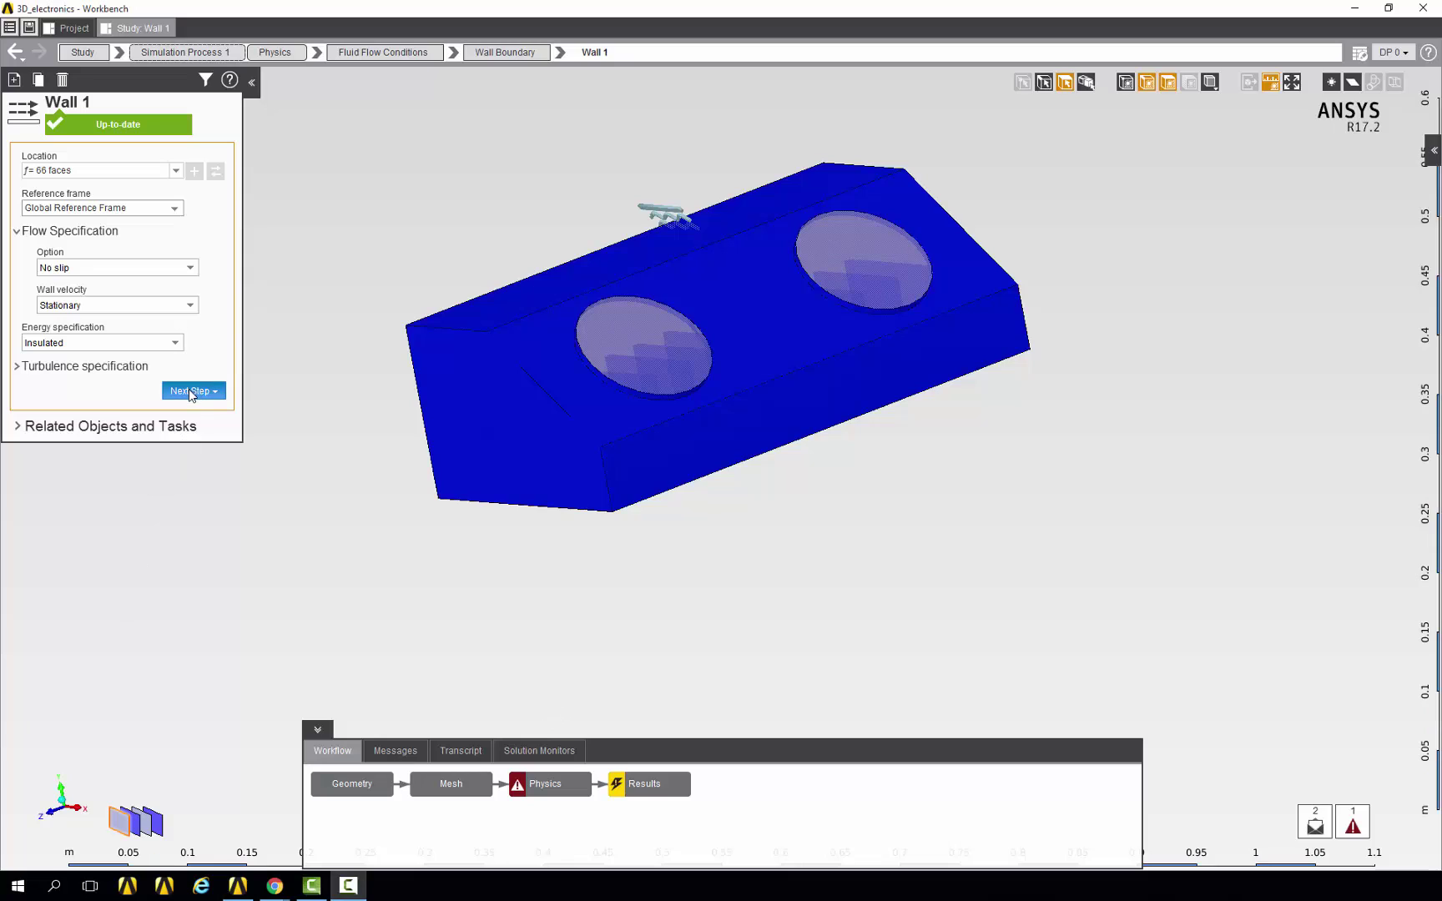
- Add Interface Generator 1 at 0.0001 m and generate interfaces across the 12 volumes
left_click(191, 391)
mouse_move(194, 412)
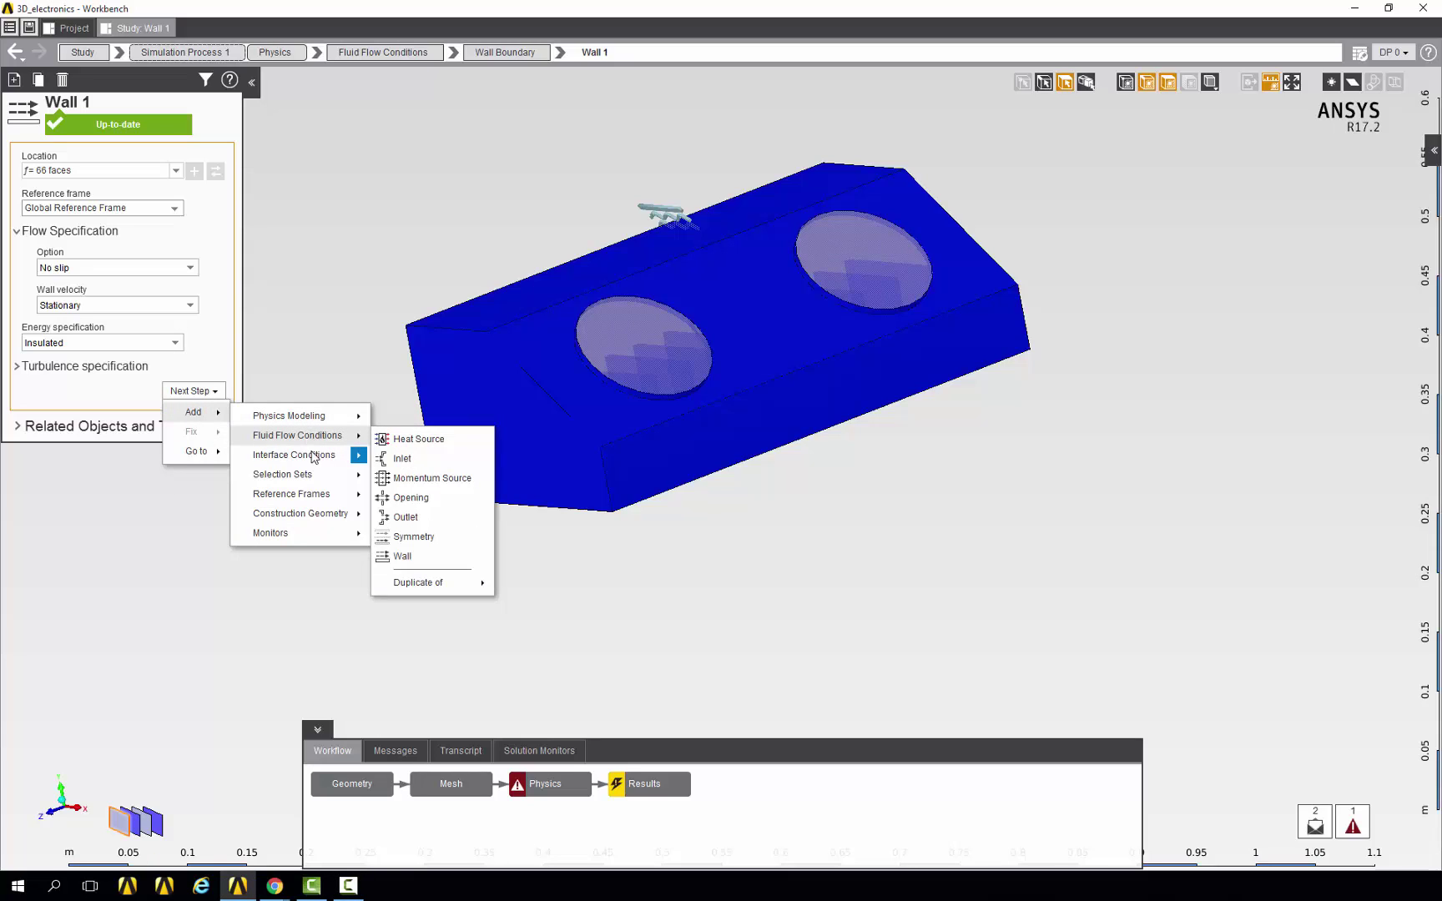
mouse_move(314, 459)
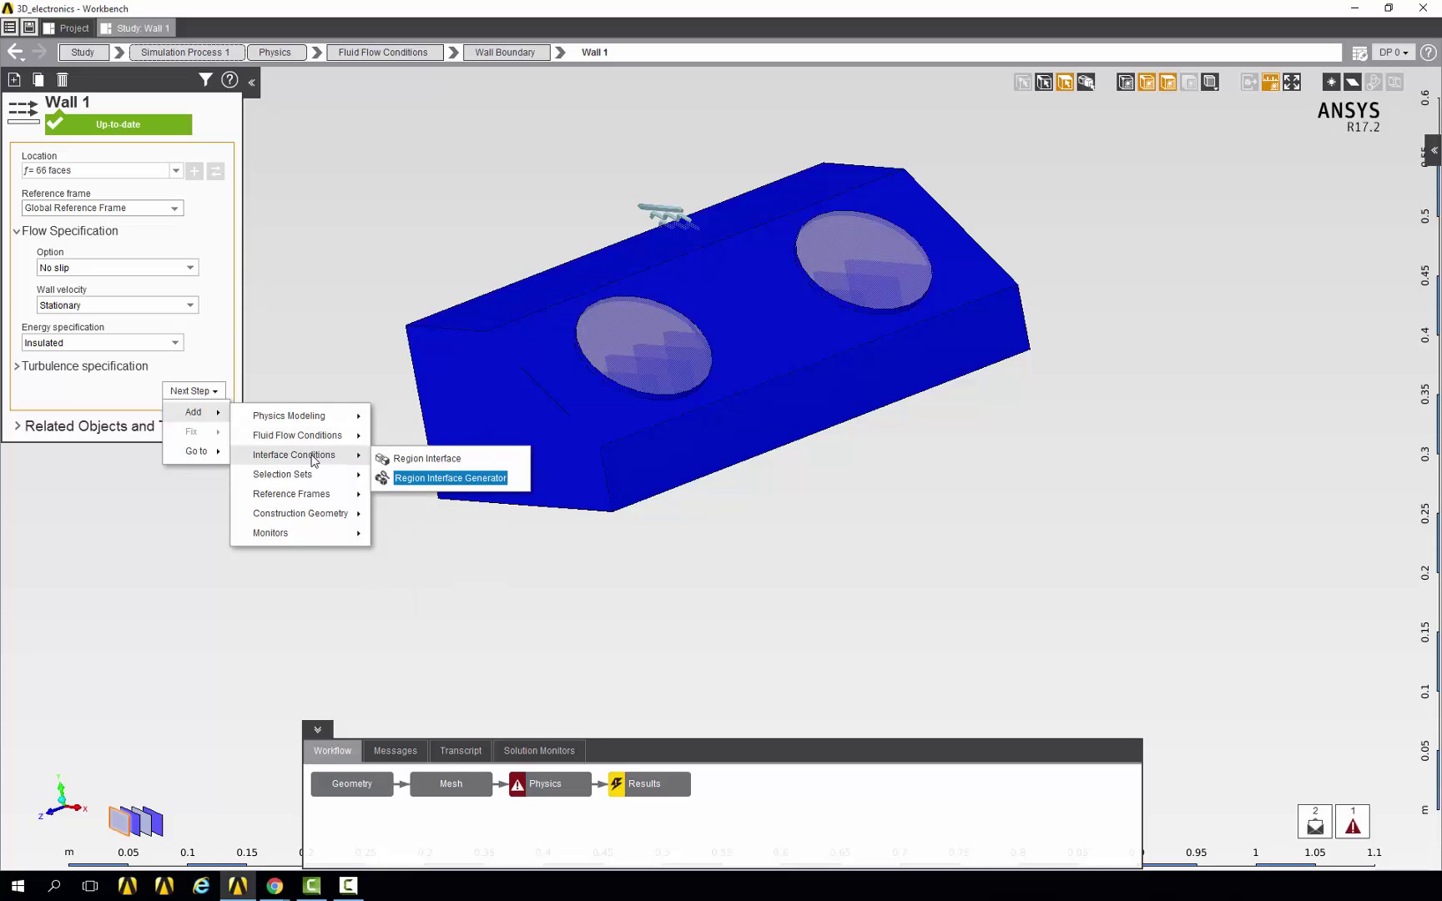
left_click(416, 481)
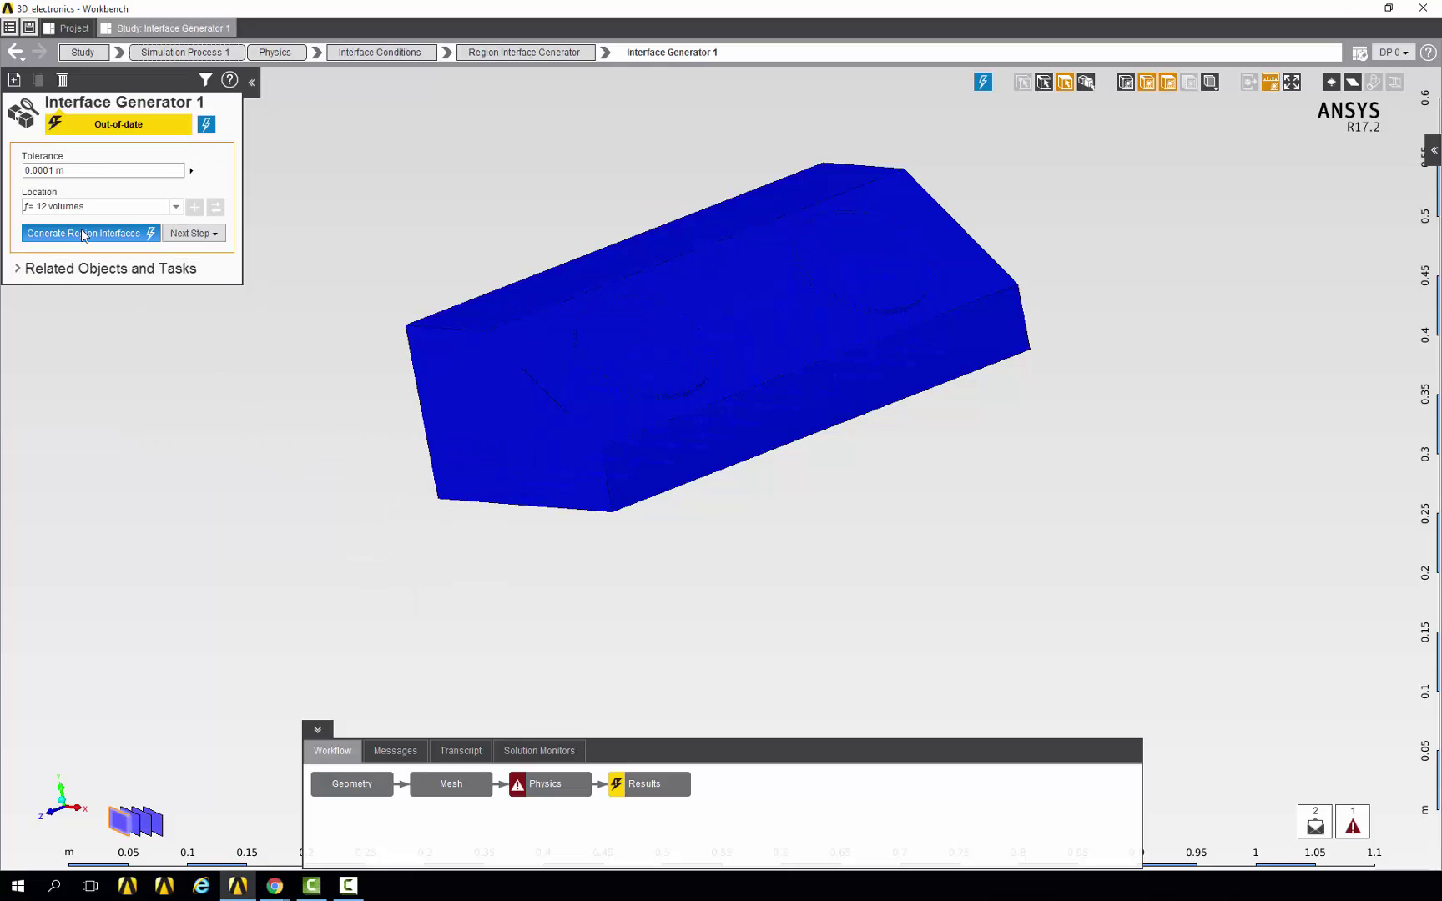
left_click(83, 234)
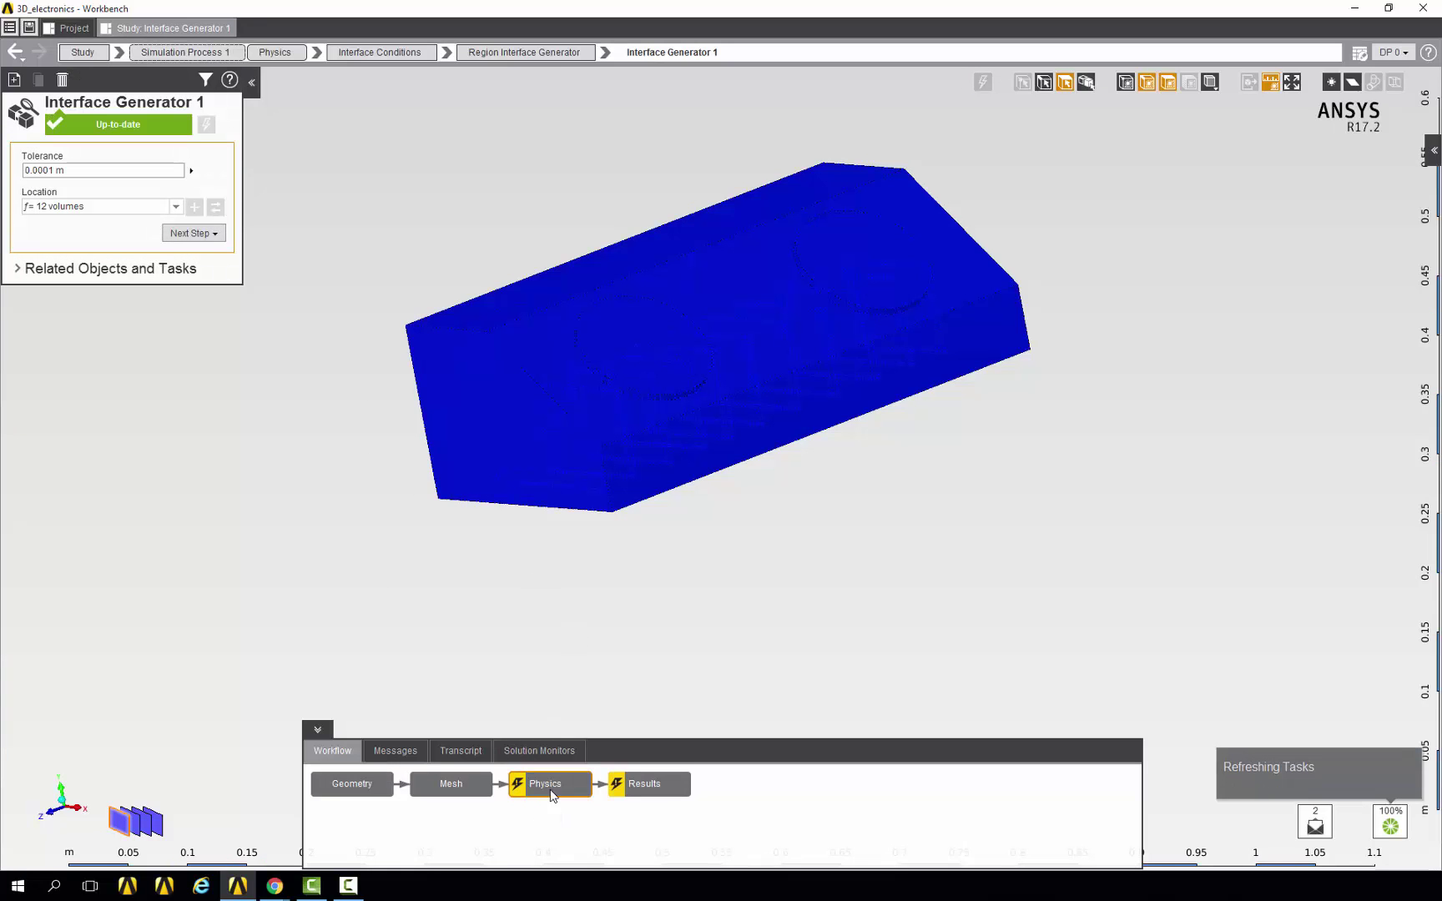
left_click(542, 784)
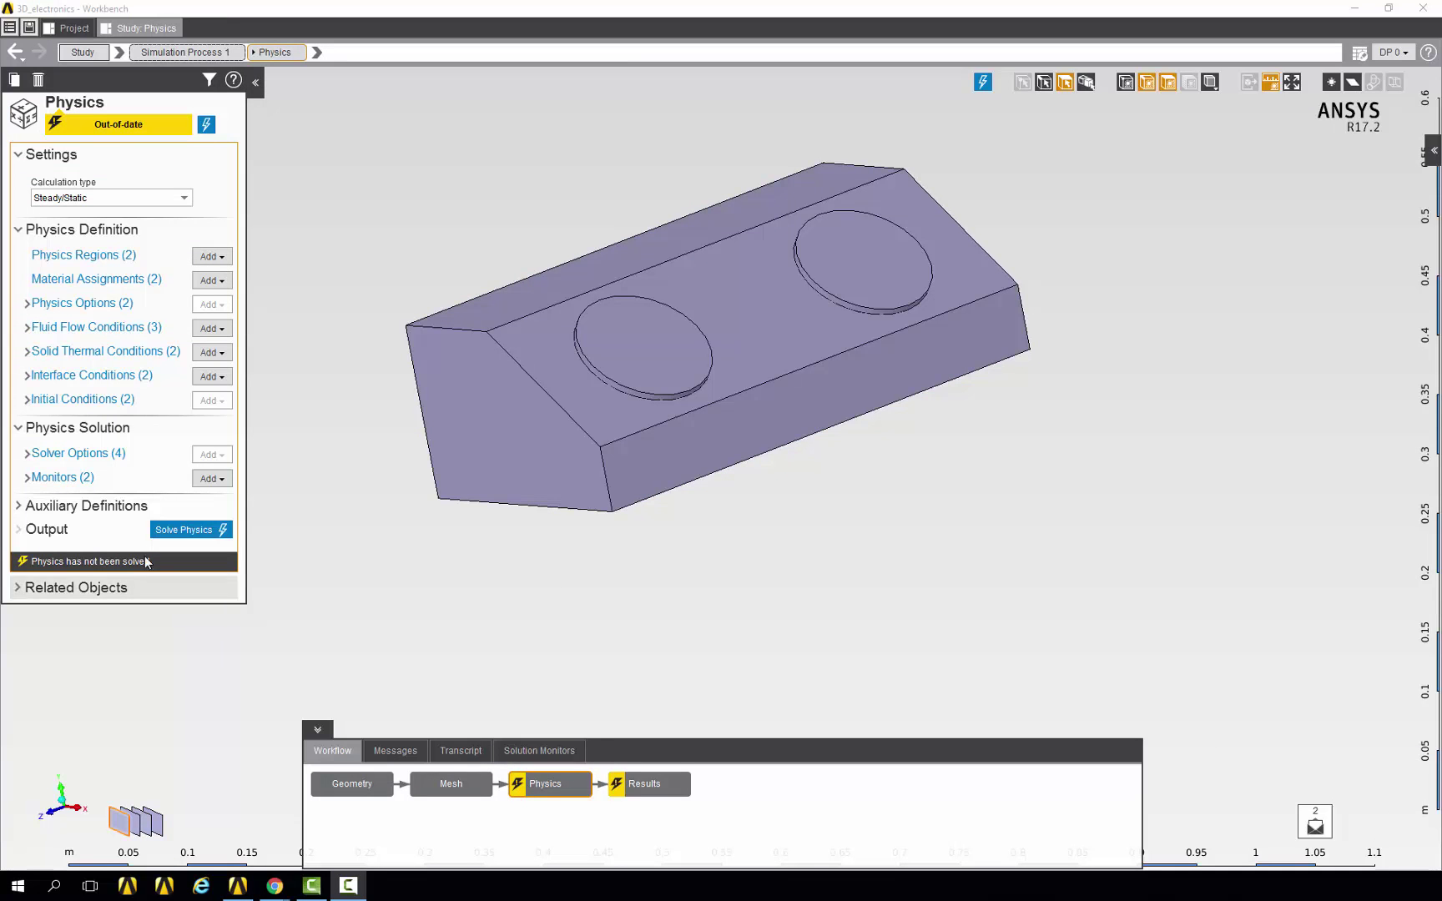
- Change the Solution Controls 1 residual default tolerance from 1E-05 to 1E-03
left_click(69, 453)
left_click(92, 246)
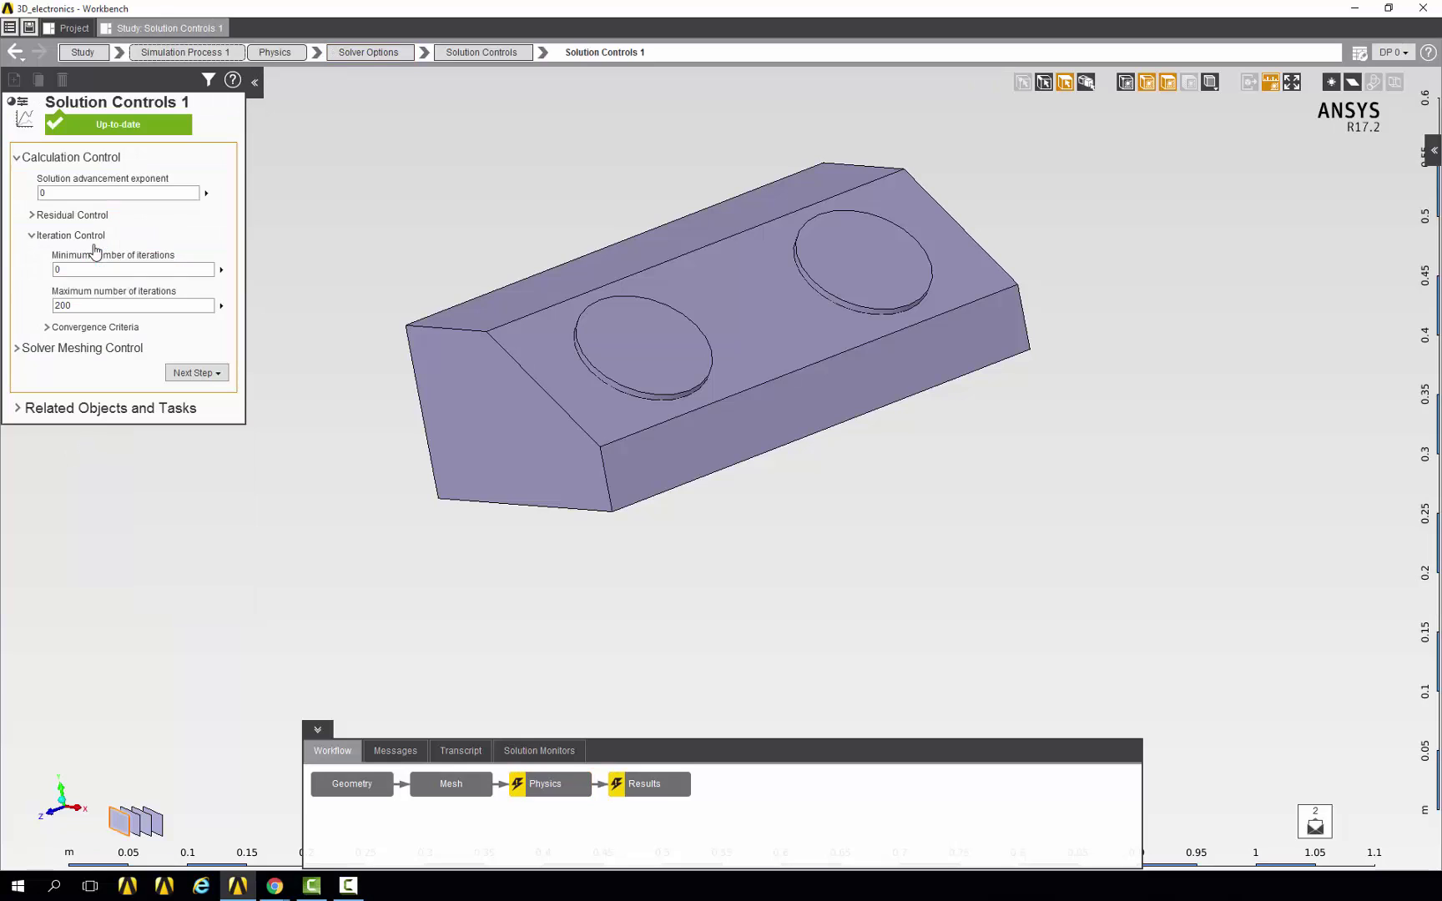
left_click(54, 326)
left_click(96, 348)
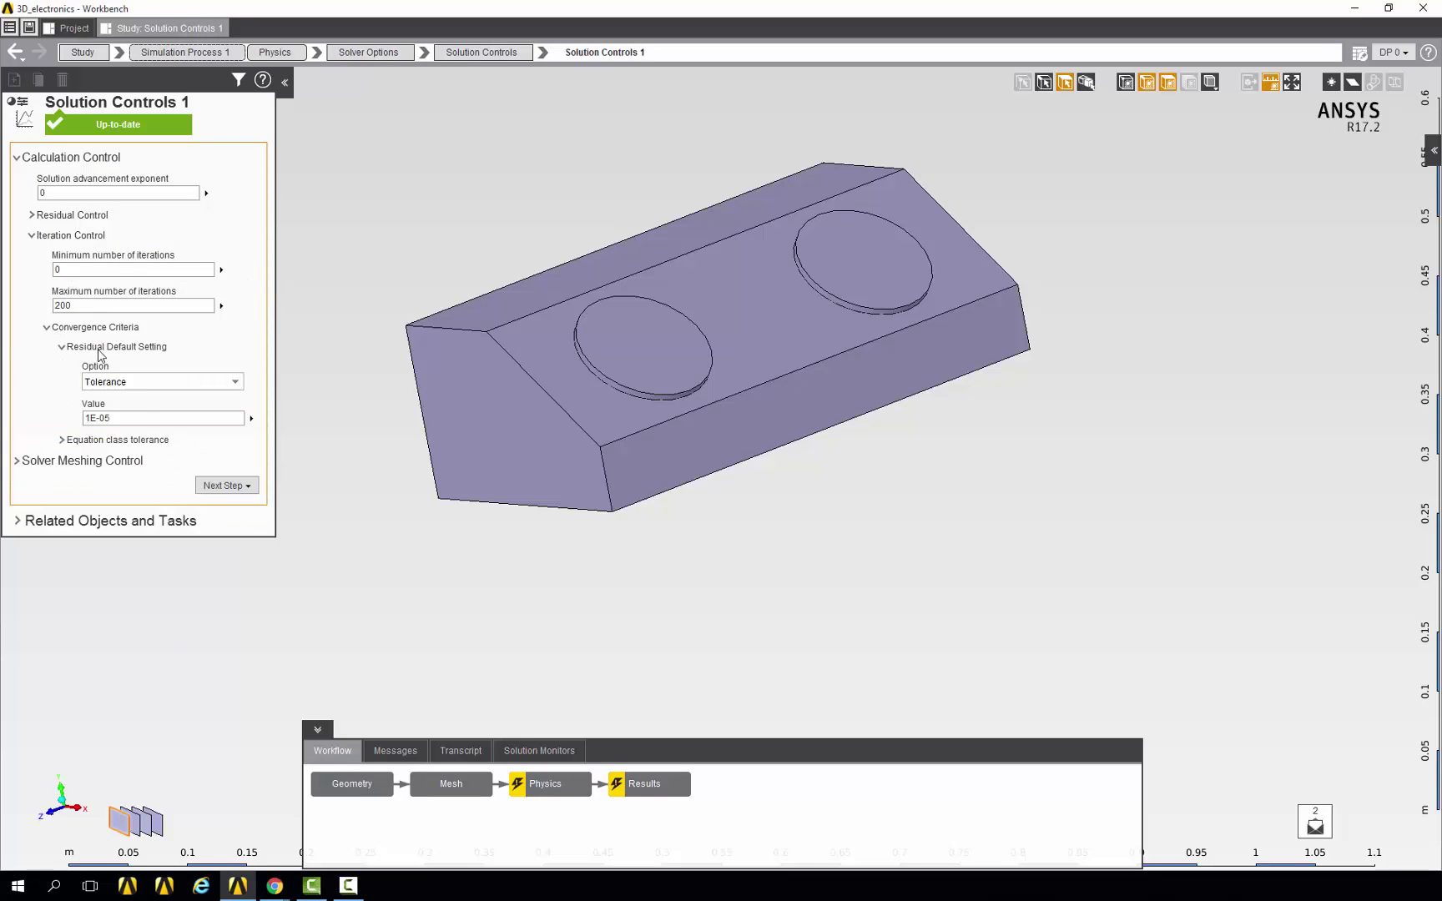
left_click(126, 418)
left_click(131, 417)
key("Return")
key("F10")
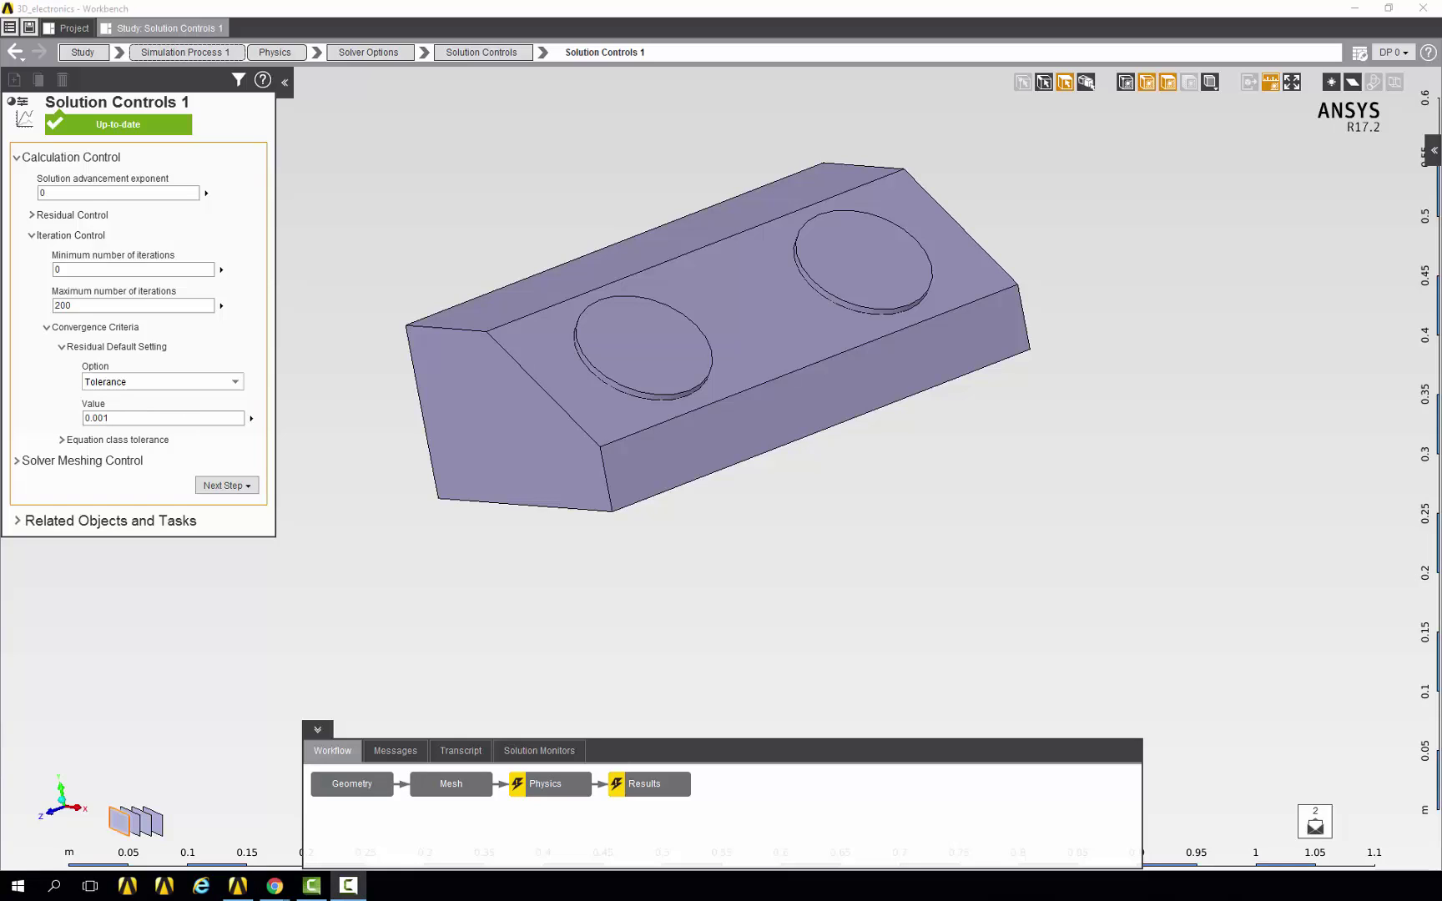